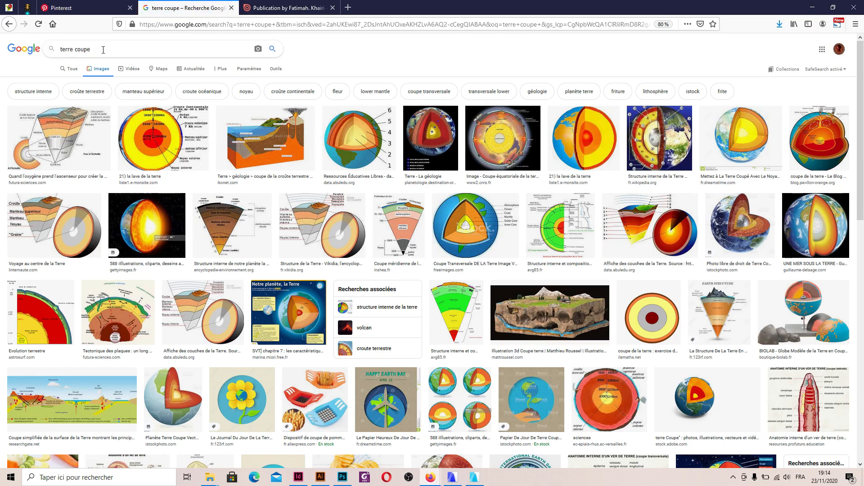
Look through the "terre coupe" image results for a ground section and preview the stratigraphic section of Terre Rouge.
scroll(235, 192, "down", 5)
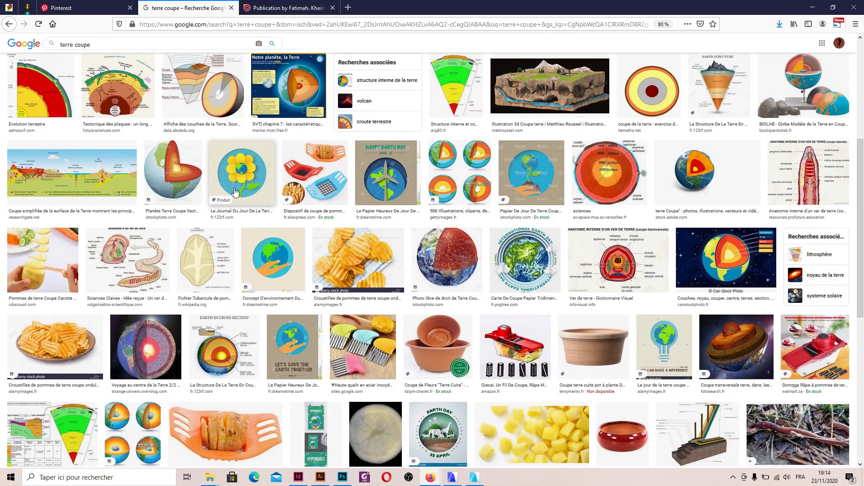
scroll(235, 192, "down", 7)
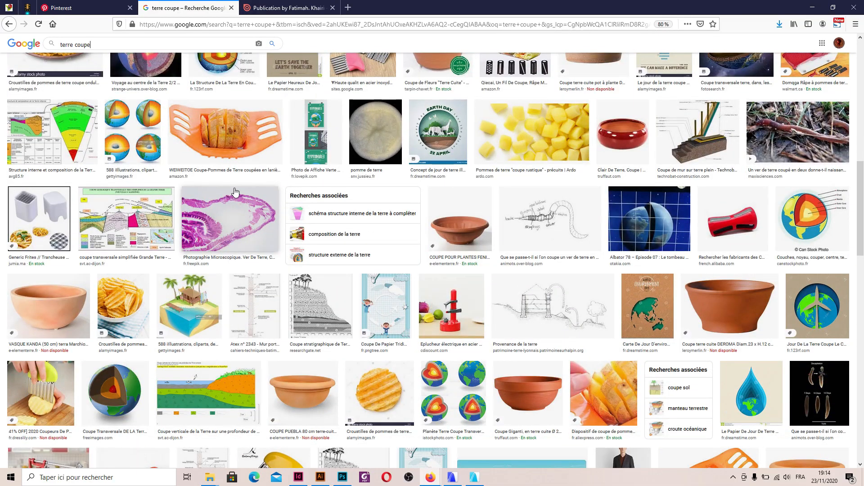
left_click(333, 309)
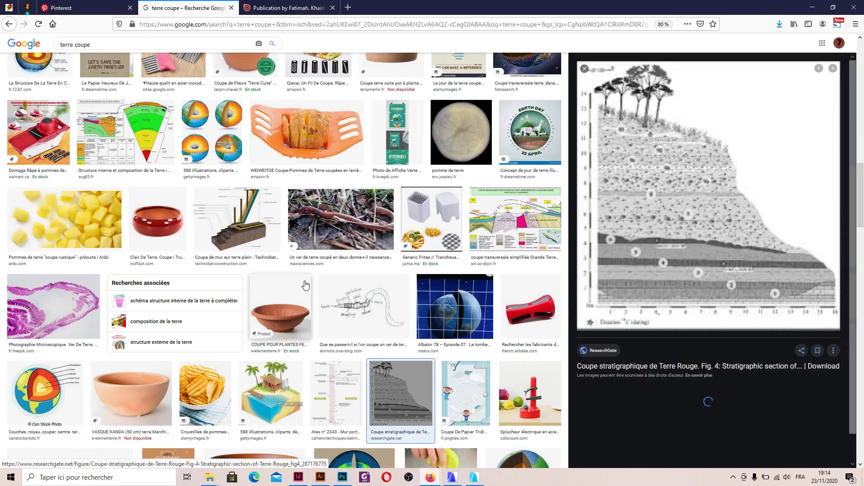
scroll(748, 291, "down", 5)
scroll(319, 288, "up", 1)
scroll(320, 289, "up", 15)
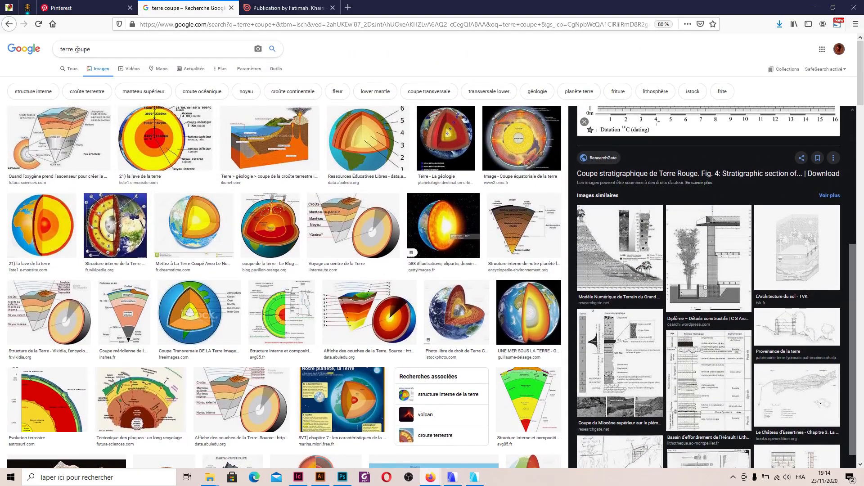
Change the image search to "sol coupe".
left_click_drag(72, 47, 48, 49)
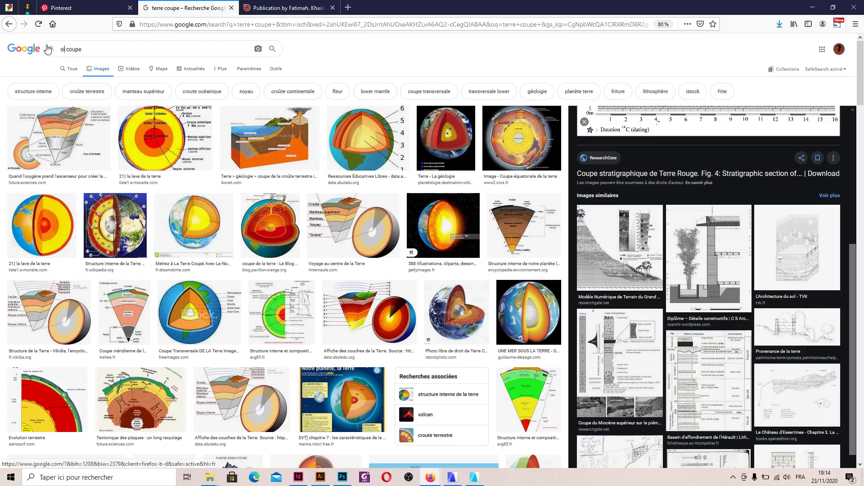
type("si")
key("BackSpace")
type("ol")
key("Return")
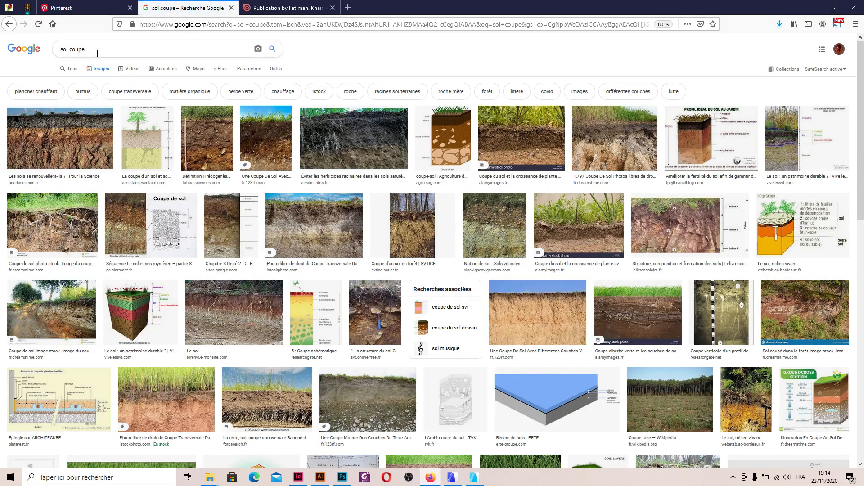
Save the Pour la Science soil section photo as JPEG "image" in D:\ARCHILEOPOLD\Formation photoshop\Common texture folder.
left_click(71, 140)
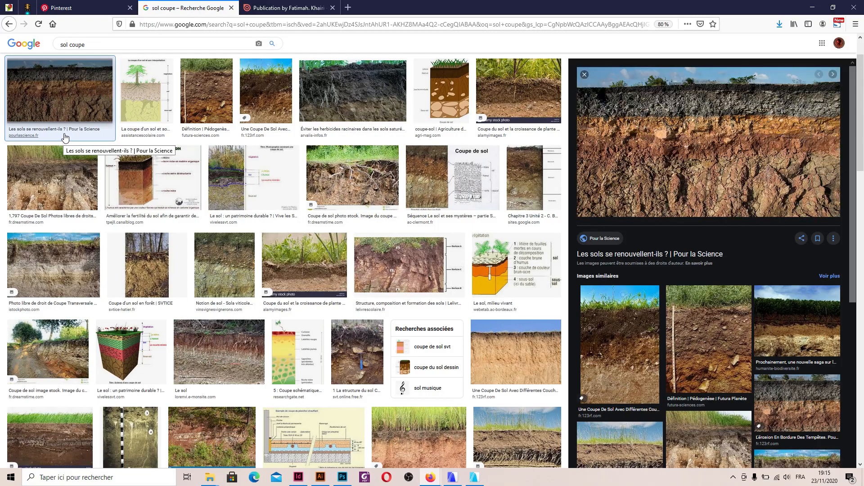
right_click(700, 102)
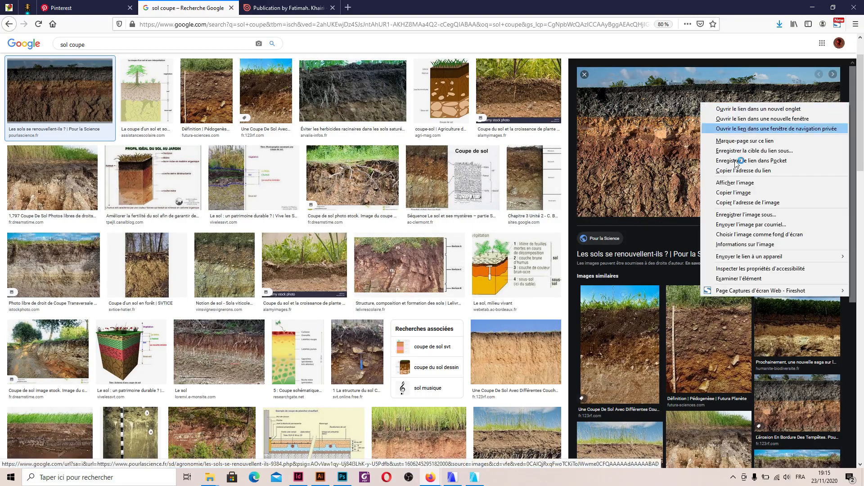
left_click(732, 214)
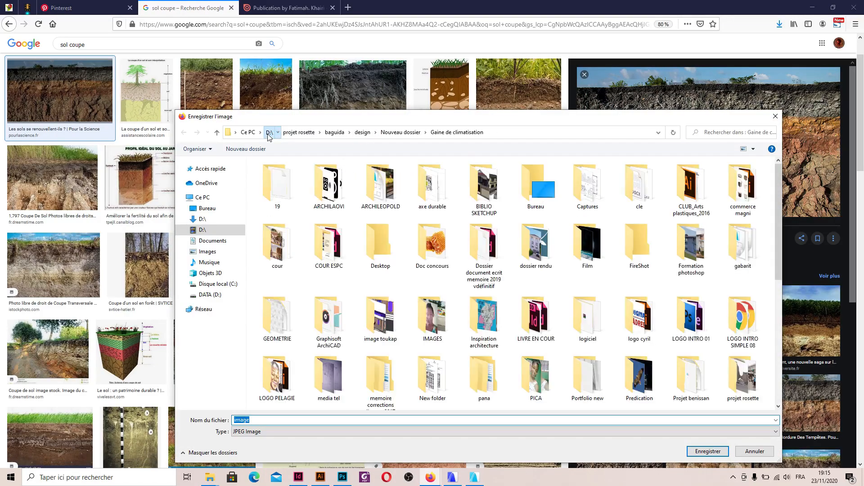
left_click(387, 209)
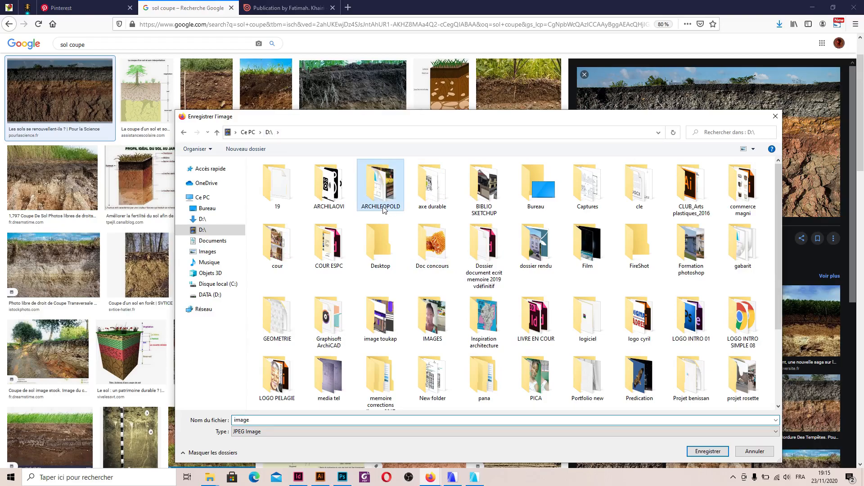
double_click(386, 209)
double_click(640, 212)
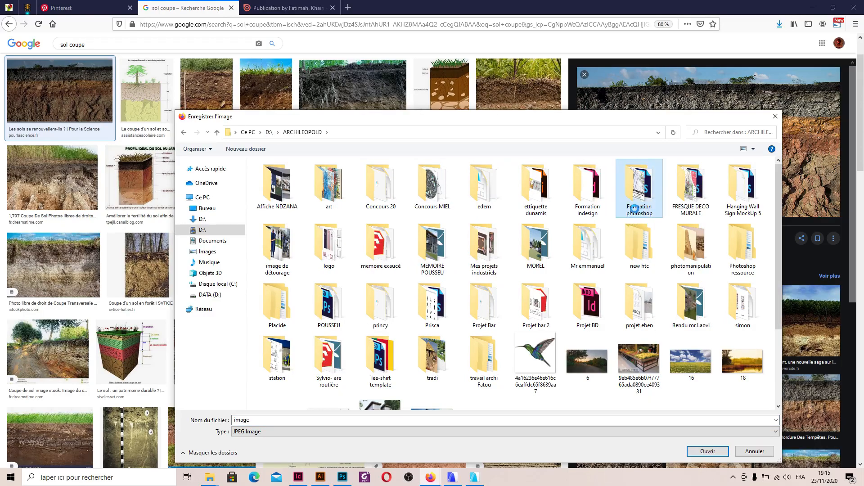
left_click(283, 203)
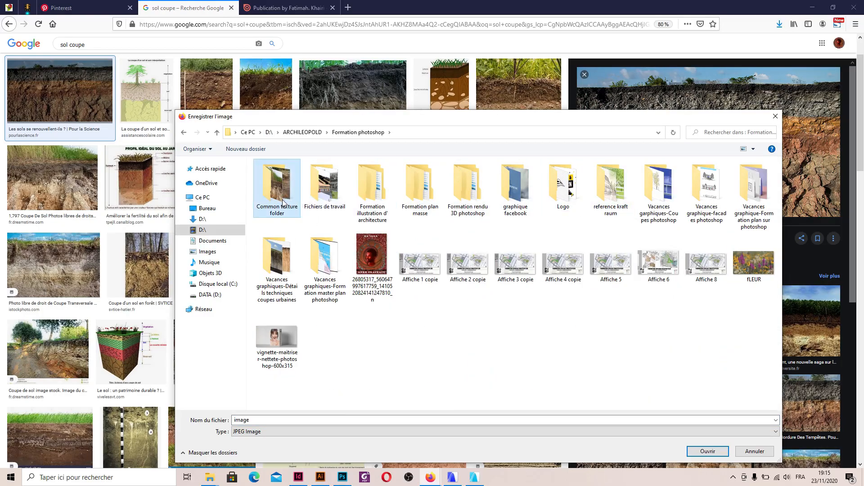
double_click(283, 204)
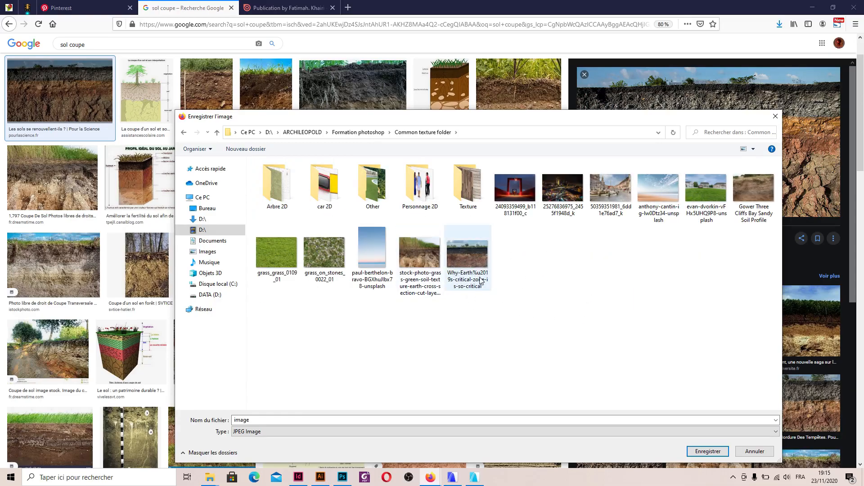
left_click(708, 452)
Find the Dreamstime photo of rocky soil under an eroded road and save it as a JPEG in Common texture folder.
scroll(298, 240, "down", 5)
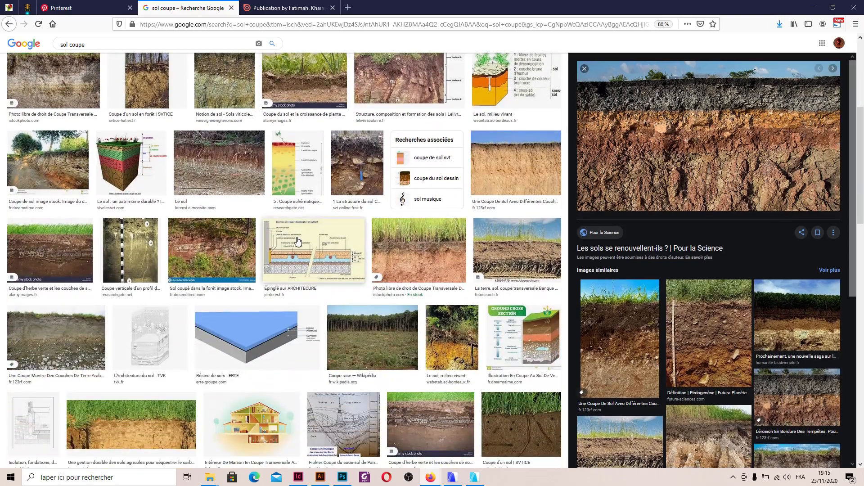
scroll(298, 243, "down", 10)
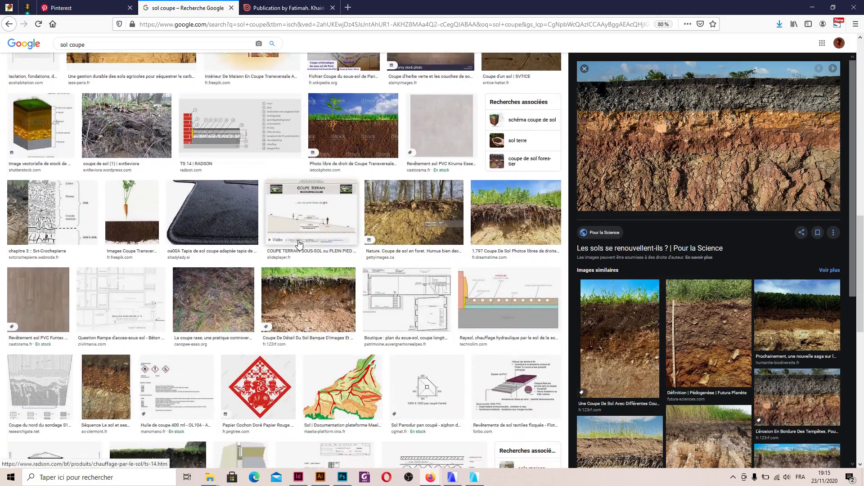
scroll(234, 362, "down", 6)
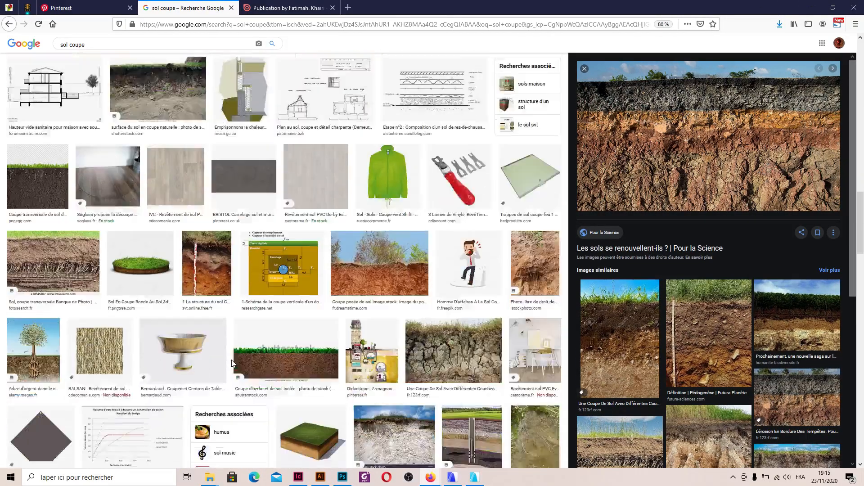
scroll(338, 330, "down", 10)
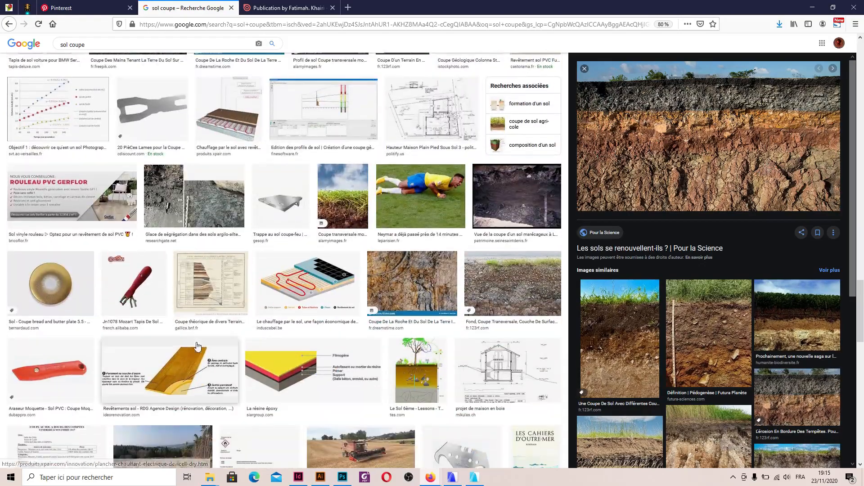
left_click(516, 298)
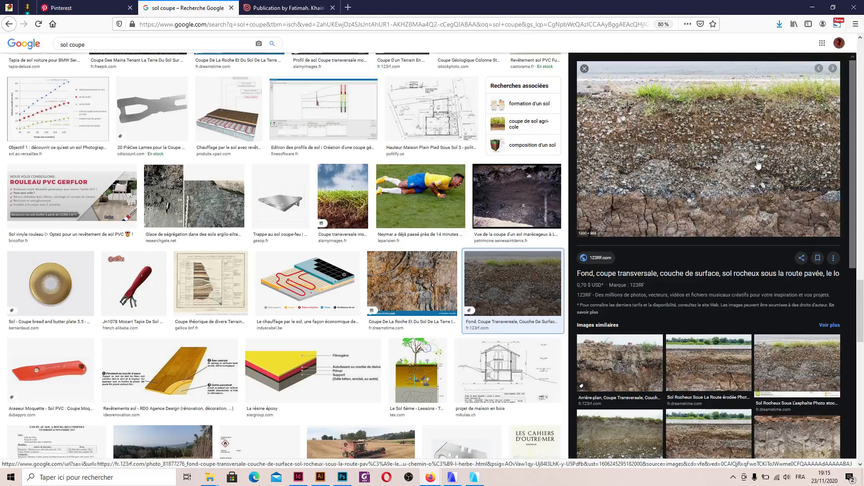
scroll(742, 234, "down", 3)
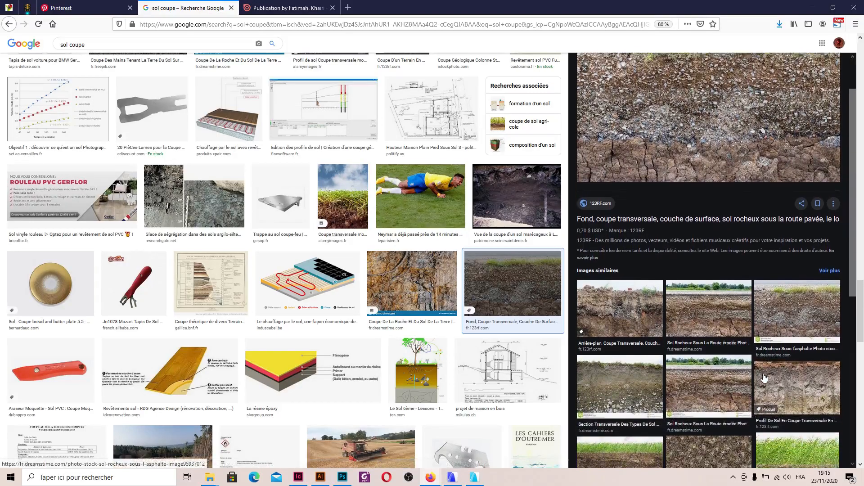
left_click(721, 296)
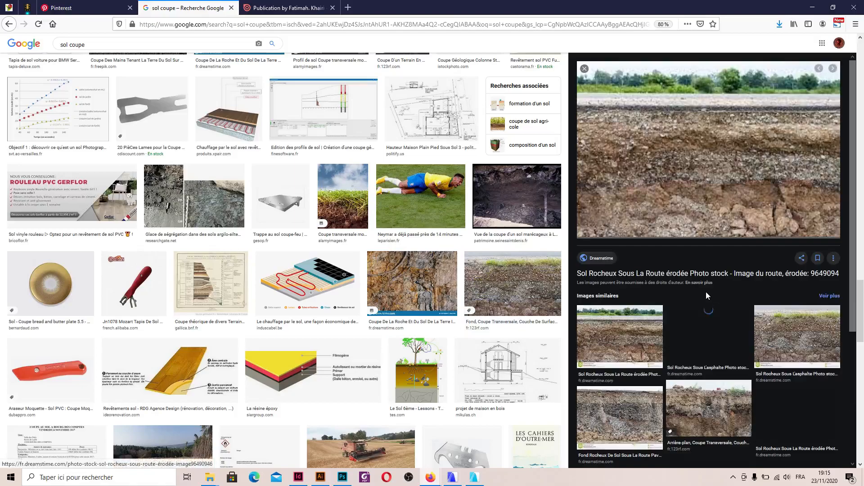
right_click(711, 148)
left_click(751, 258)
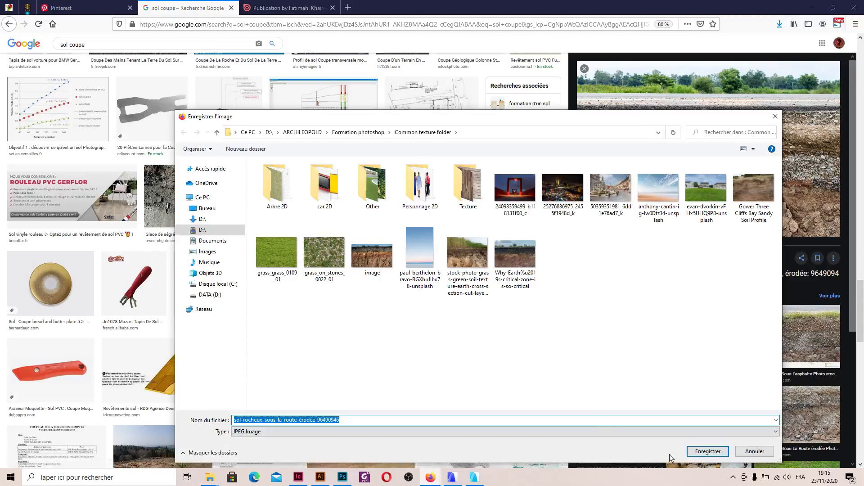
left_click(706, 452)
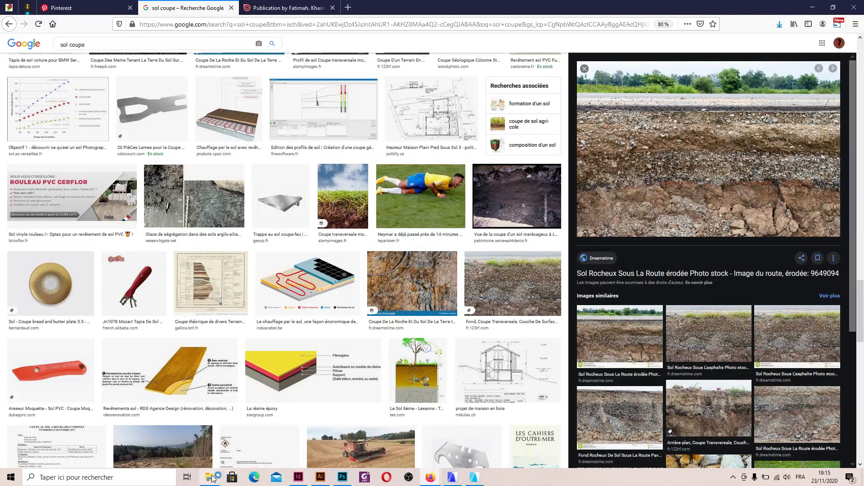
Switch to File Explorer and open the Common texture folder two levels above the Ciel folder.
mouse_move(213, 477)
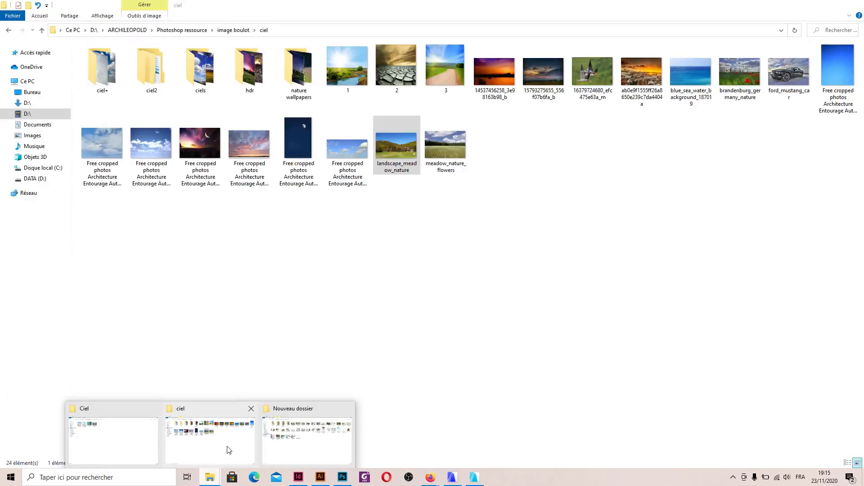
mouse_move(288, 440)
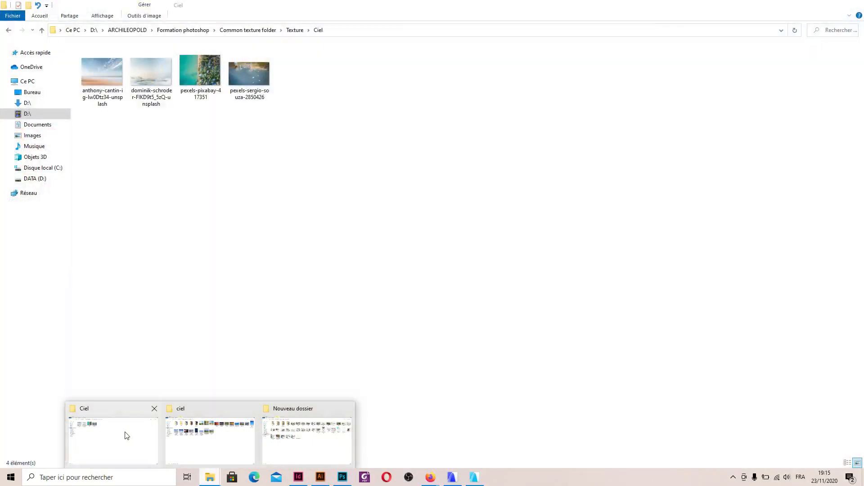
left_click(136, 435)
left_click(293, 30)
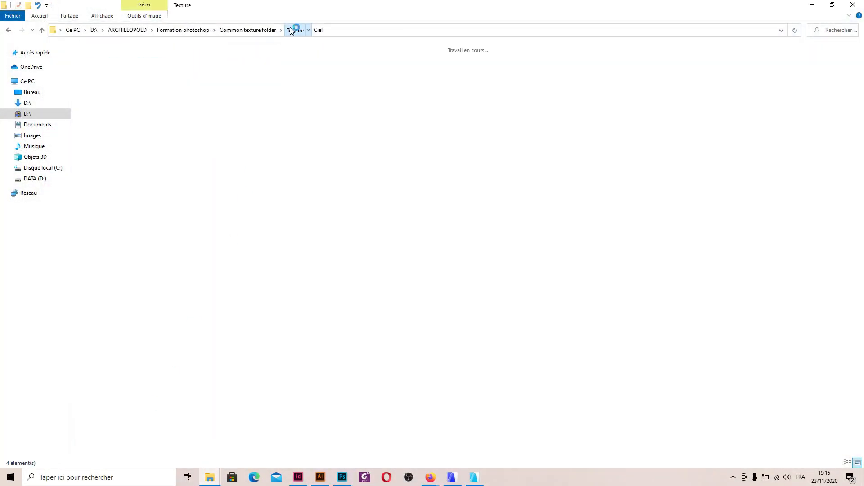
left_click(264, 30)
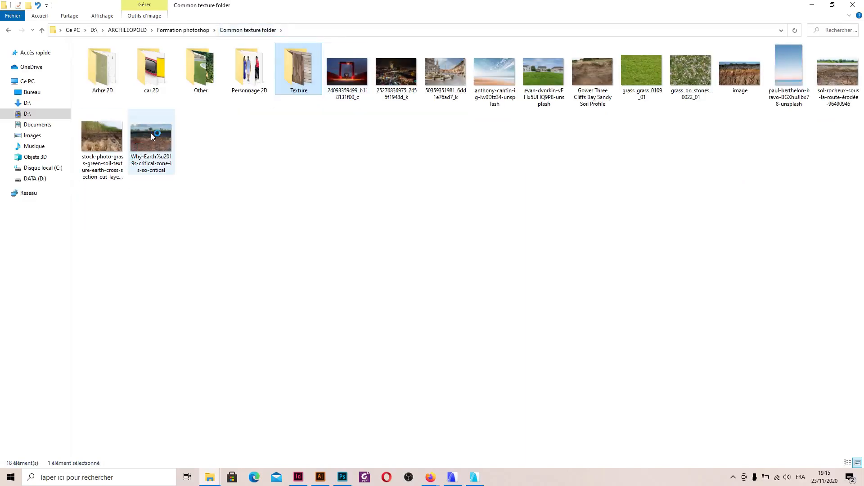
Preview the Why-Earth critical zone, sol-rocheux-sous-la-route-érodée and image photos to compare their soil layers.
double_click(109, 138)
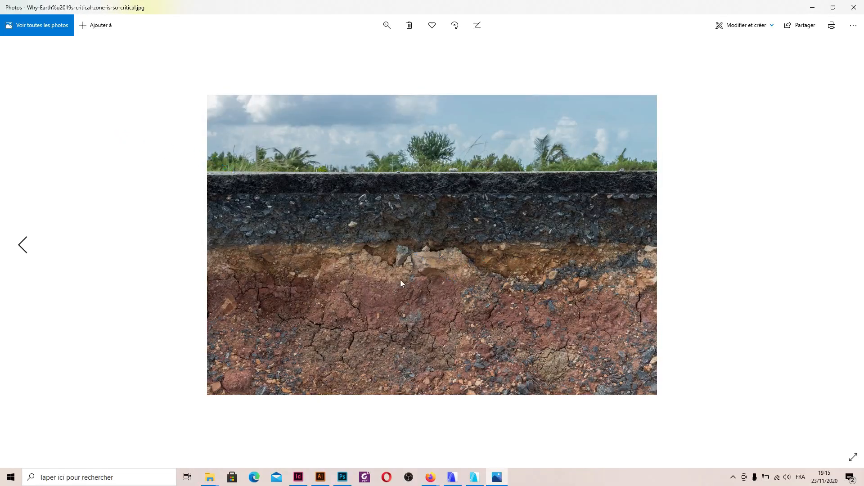
left_click(853, 8)
left_click(832, 82)
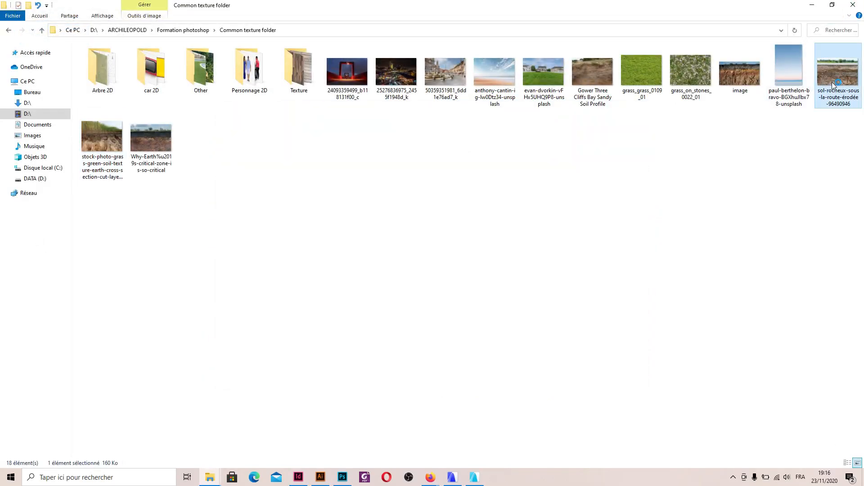
double_click(832, 82)
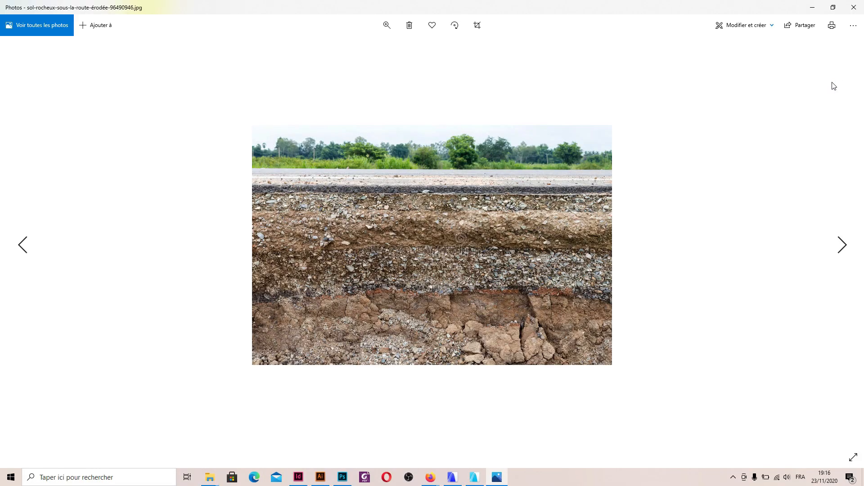
left_click(852, 5)
double_click(723, 76)
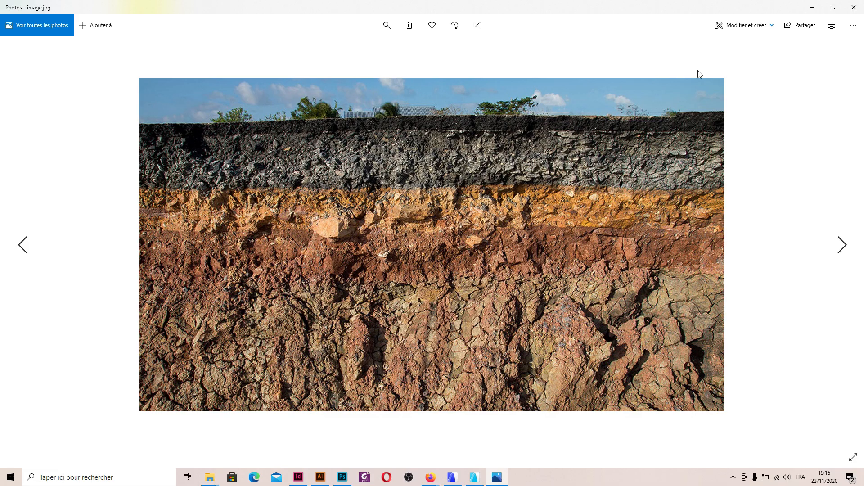
left_click(854, 7)
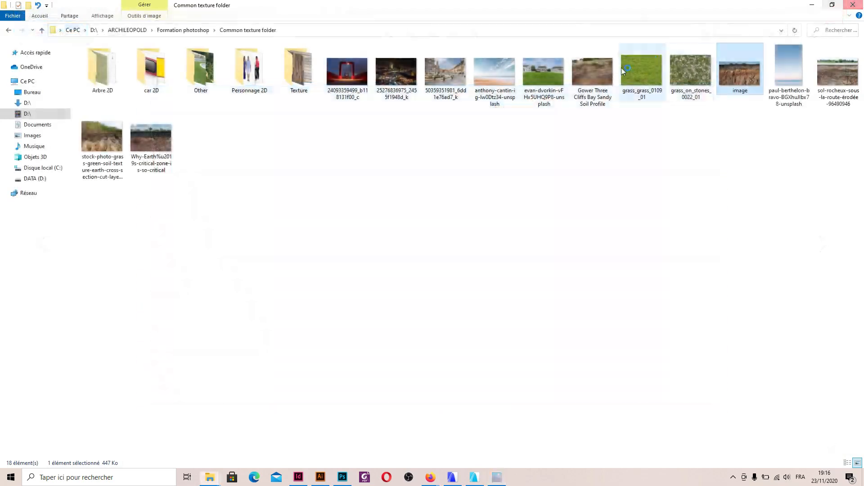
Place the file "image" into Coupe F5.pdf in Photoshop and move it down over the ground area of the section.
left_click_drag(741, 82, 346, 373)
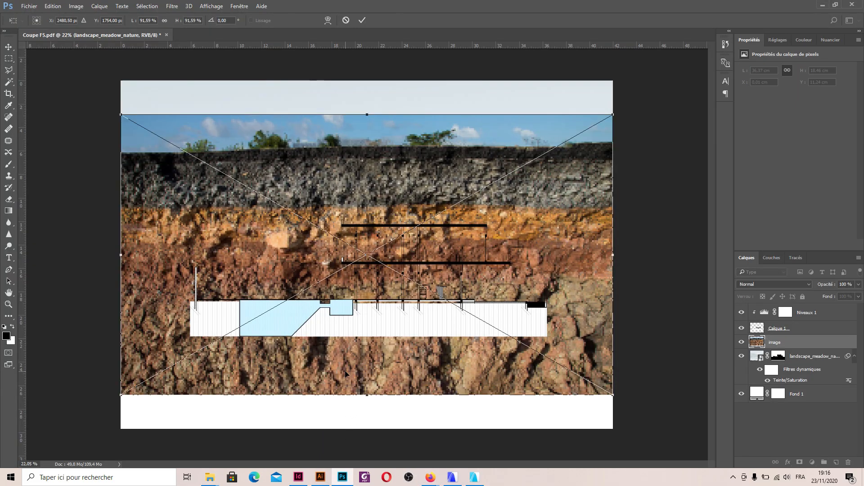
left_click_drag(393, 173, 394, 331)
scroll(480, 394, "down", 3)
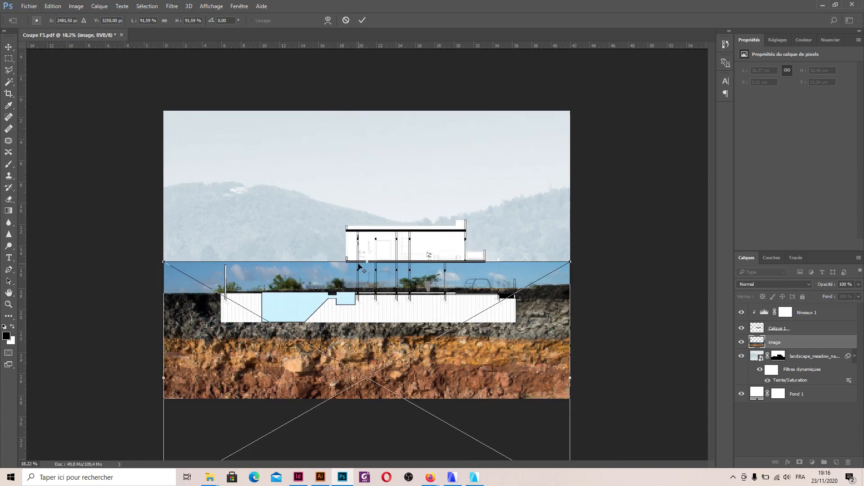
Scale the soil image down to about 17.39% and place it at the left end of the section's ground line.
left_click_drag(508, 419, 362, 336)
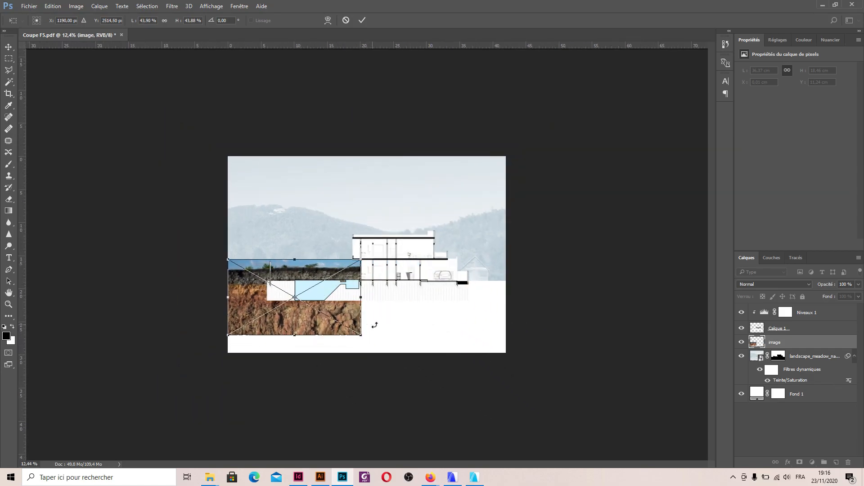
scroll(260, 282, "up", 3)
left_click_drag(291, 294, 289, 314)
left_click_drag(356, 437, 199, 346)
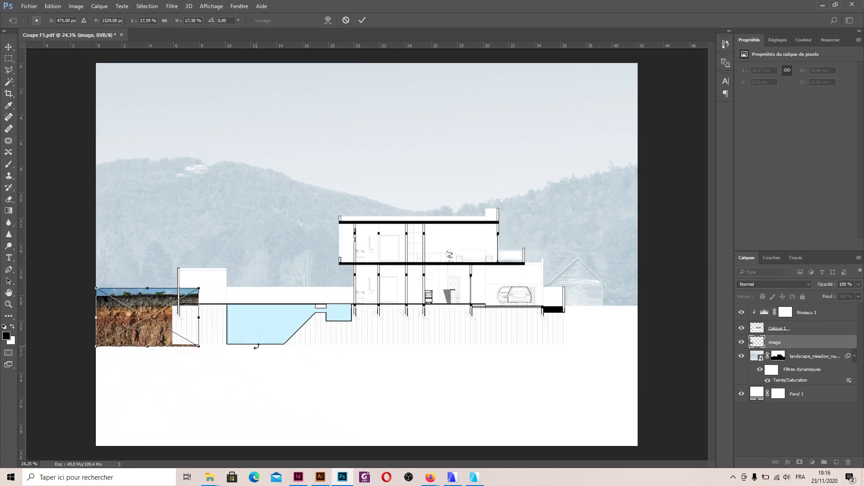
left_click_drag(126, 320, 128, 330)
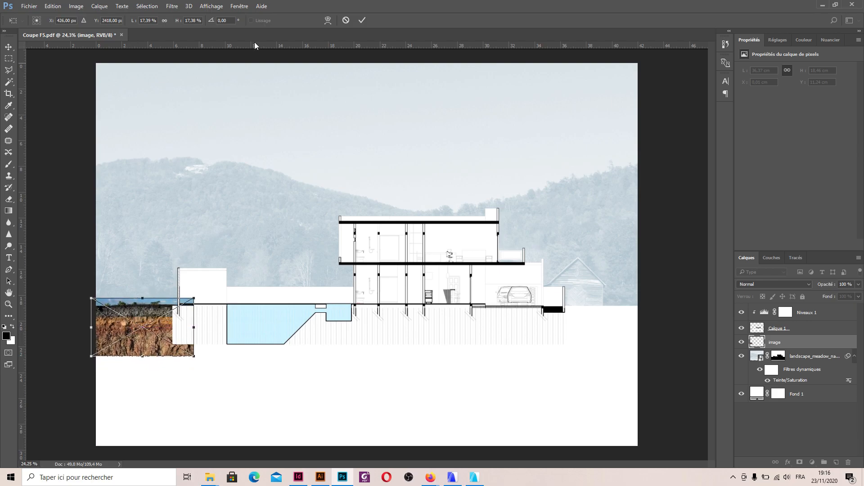
left_click(362, 21)
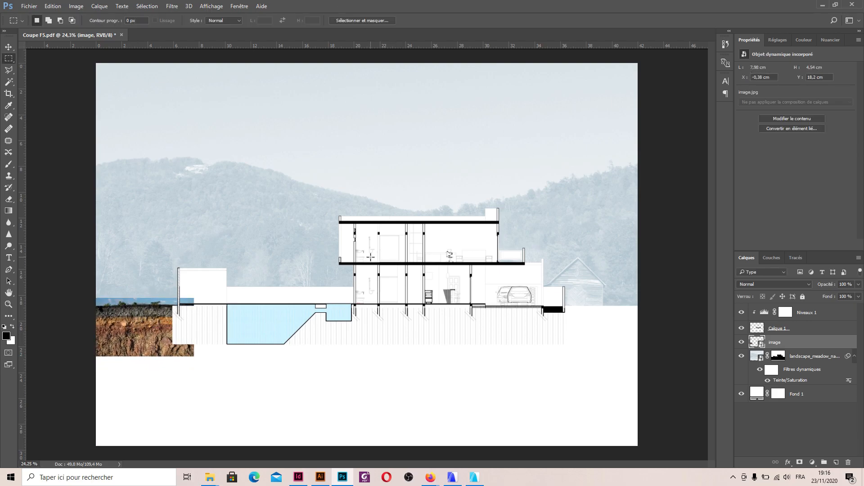
Select the sky strip above the soil and hide it with an inverted layer mask on the image layer.
scroll(394, 302, "down", 4)
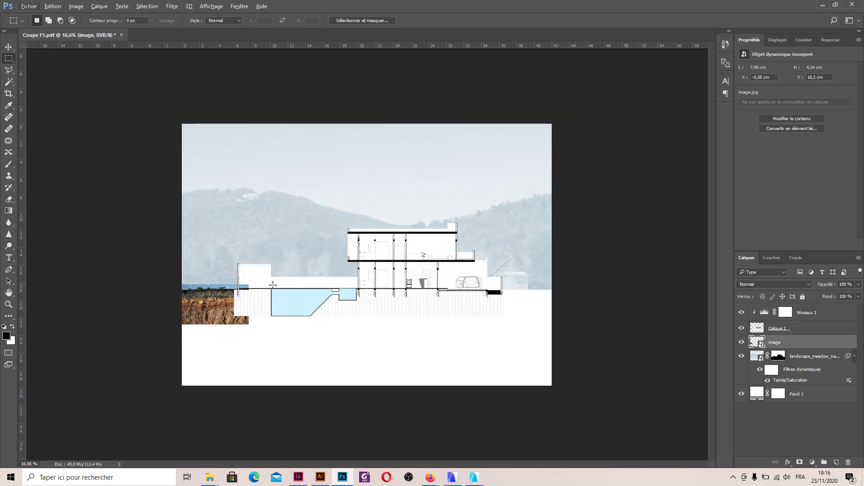
scroll(330, 285, "up", 10)
scroll(385, 304, "down", 1)
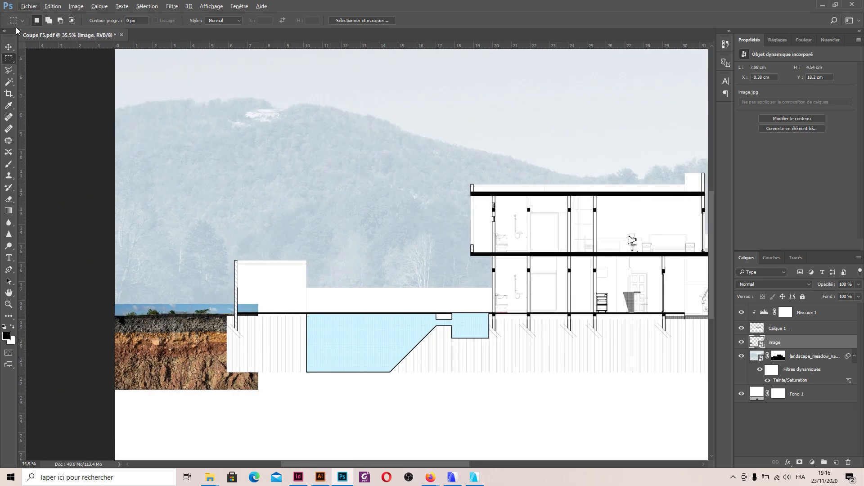
left_click_drag(104, 285, 268, 317)
left_click(799, 461)
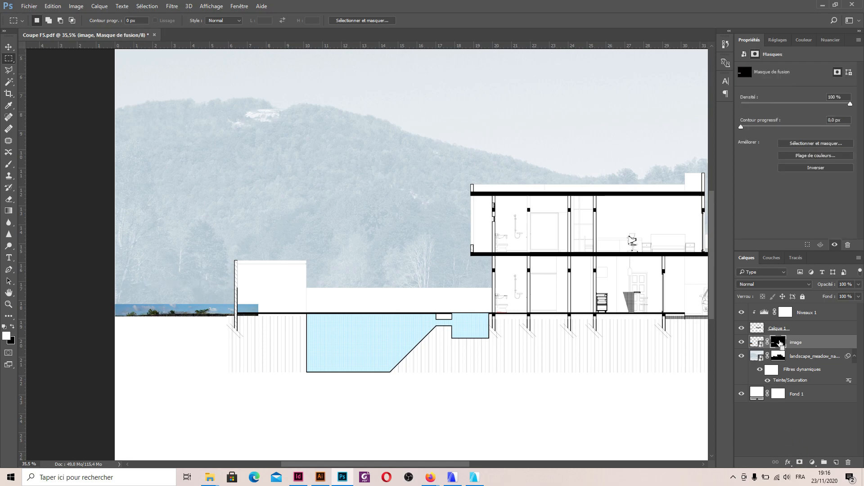
key("ctrl+i")
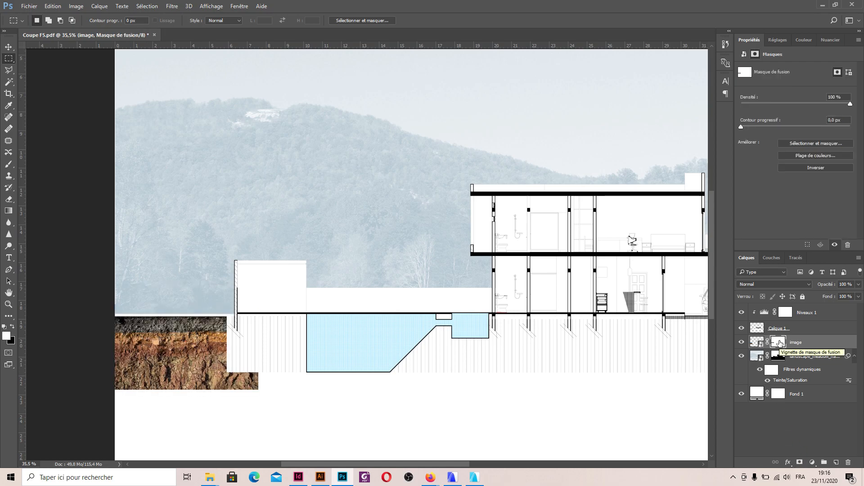
Move the masked soil image up to the ground line and align it with the drawing's left edge.
left_click(9, 47)
scroll(157, 346, "up", 4)
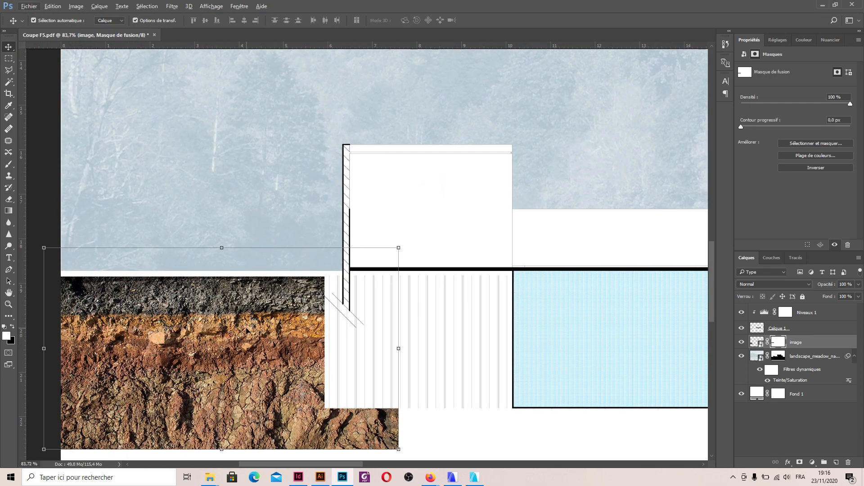
left_click_drag(247, 368, 244, 361)
scroll(243, 362, "down", 4)
left_click_drag(178, 359, 264, 357)
key("ctrl+z")
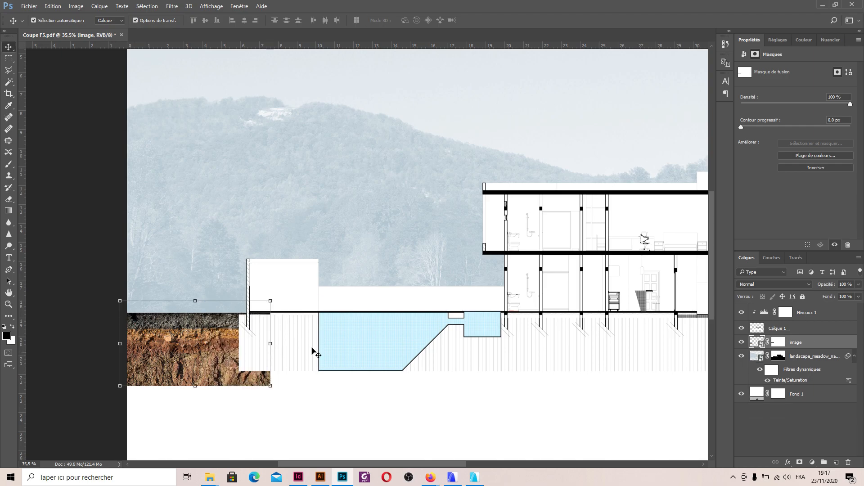
mouse_move(153, 351)
left_mouse_down()
mouse_move(168, 351)
mouse_move(161, 351)
left_mouse_up()
Select the leftover blue sky patch at the soil's left corner, hide it on the image layer's mask, and deselect.
left_click(9, 60)
left_click_drag(118, 290, 151, 313)
left_click(779, 343)
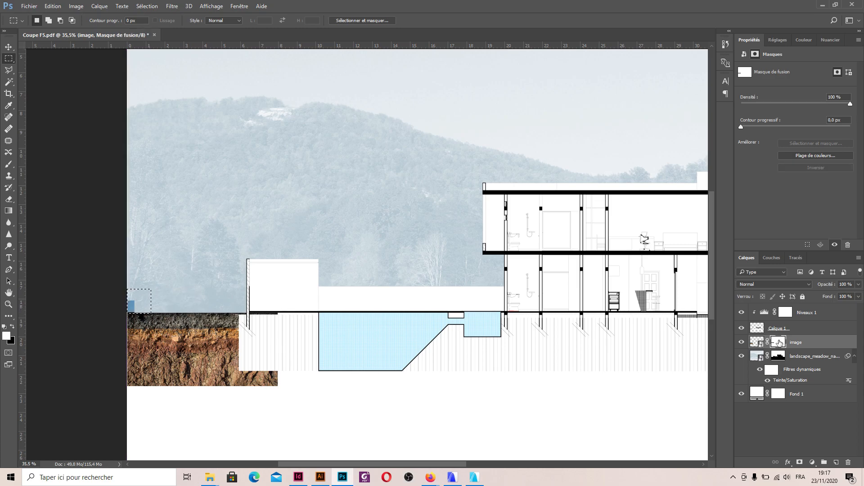
key("ctrl+d")
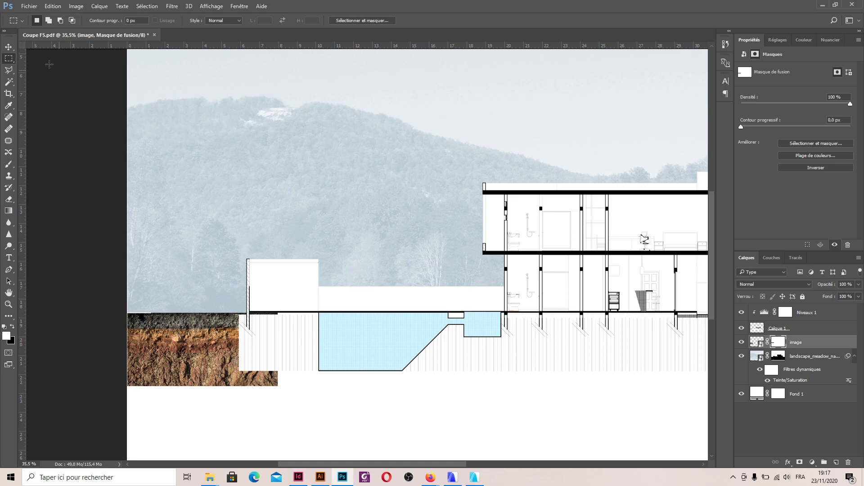
Duplicate the soil image six times side by side to cover the full width of the section's ground.
left_click(8, 47)
scroll(231, 357, "down", 3)
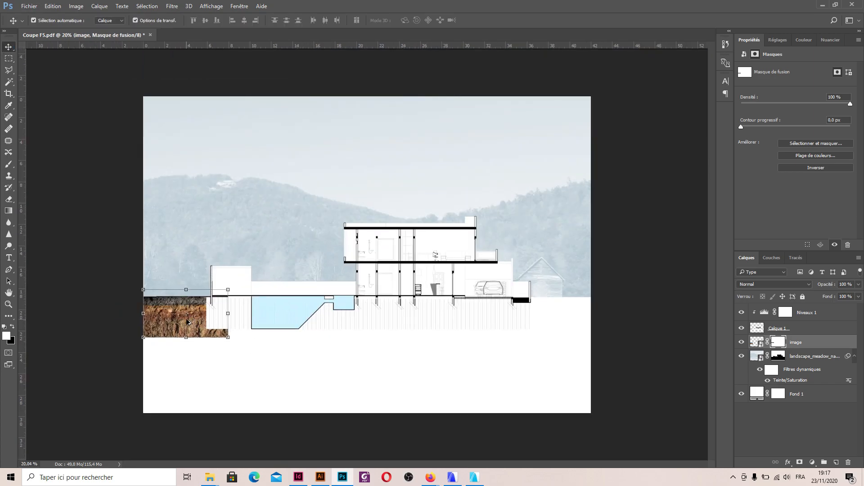
left_click_drag(186, 324, 310, 338)
left_click_drag(303, 336, 446, 334)
left_click_drag(444, 334, 588, 333)
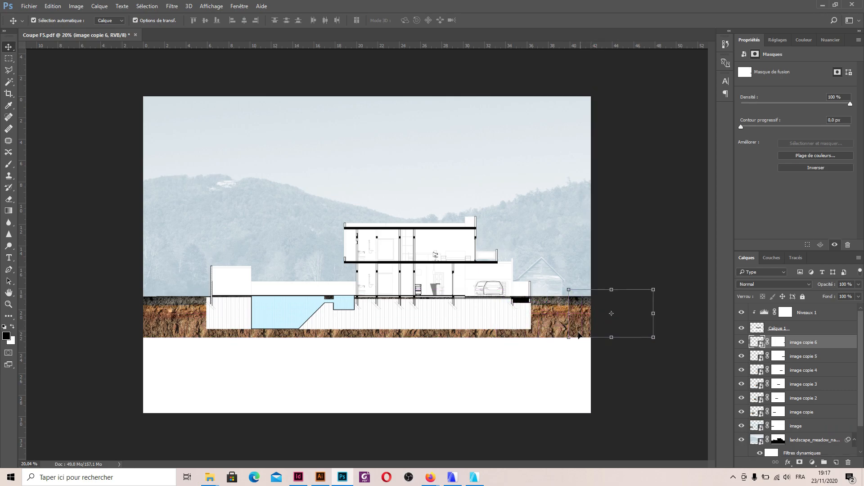
left_click(650, 186)
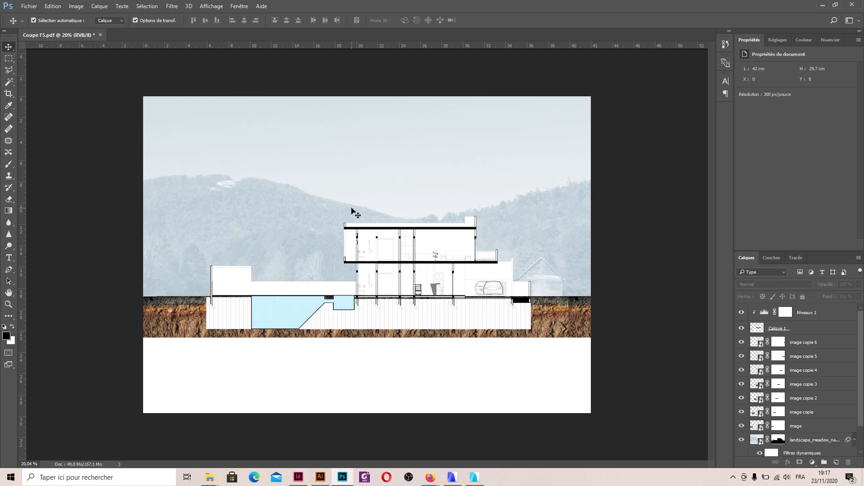
Group the soil layers from image to image copie 6.
left_click(806, 427)
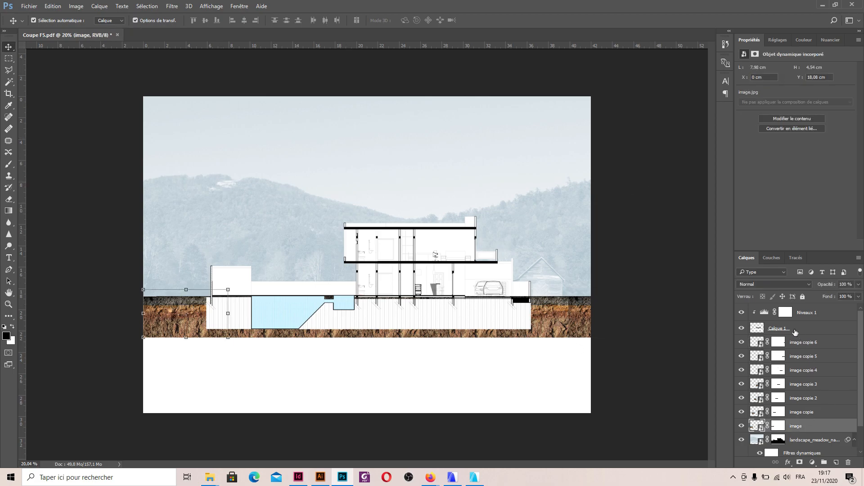
left_click(801, 343, "shift")
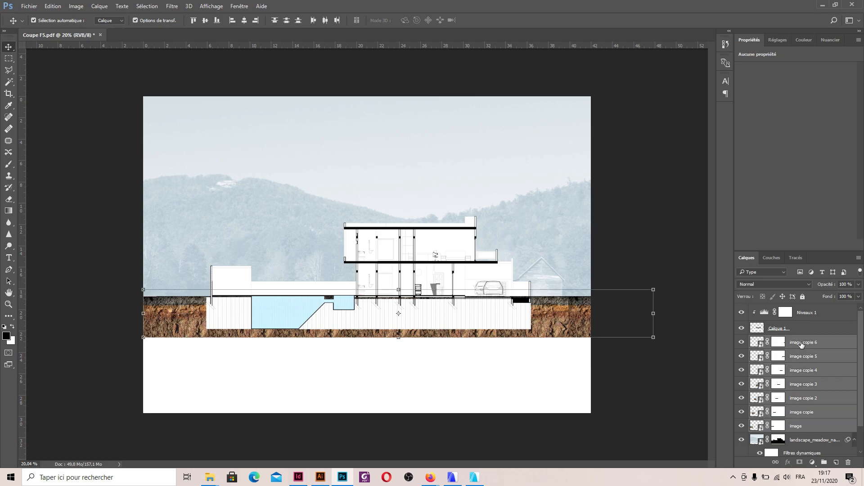
key("ctrl")
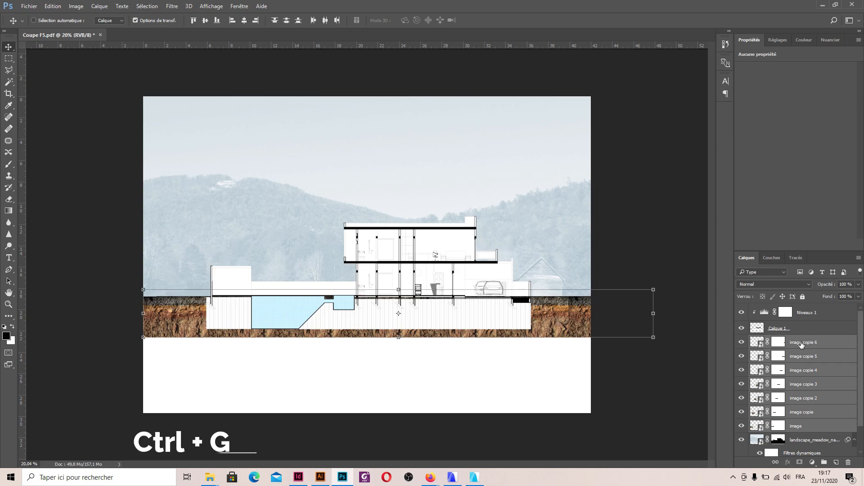
key("ctrl+g")
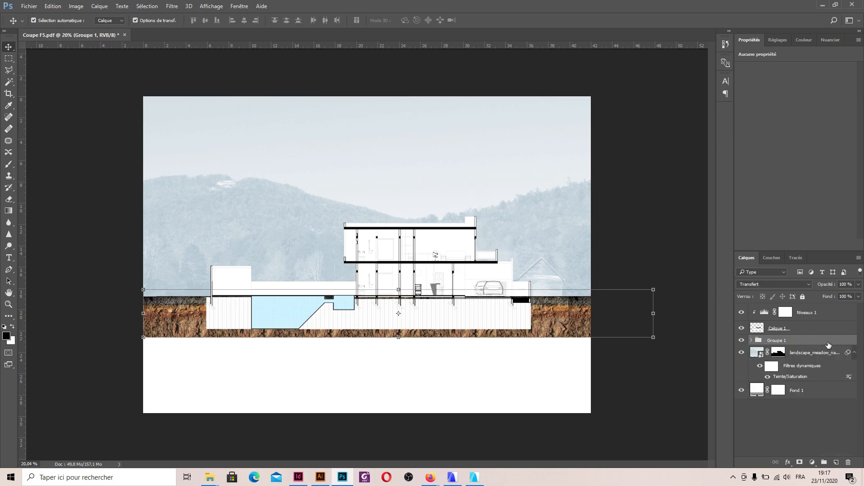
Release the Niveaux 1 adjustment from Calque 1 and clip it to that layer again.
left_click(808, 314)
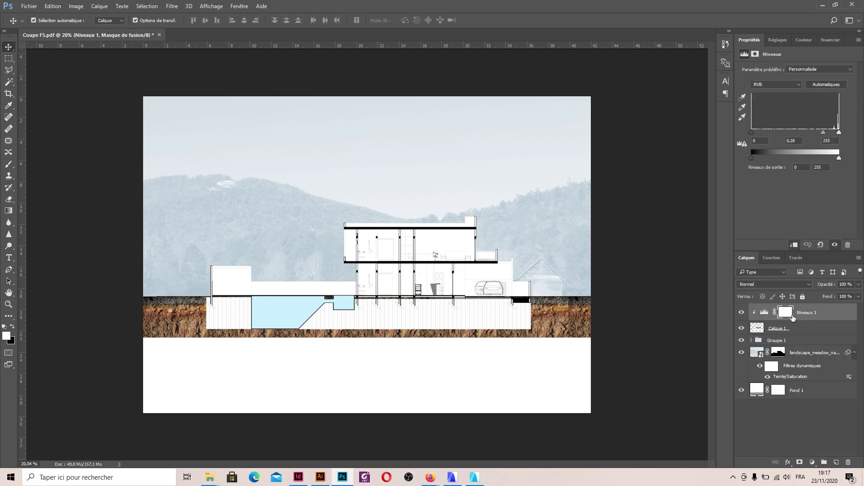
left_click(793, 318, "alt")
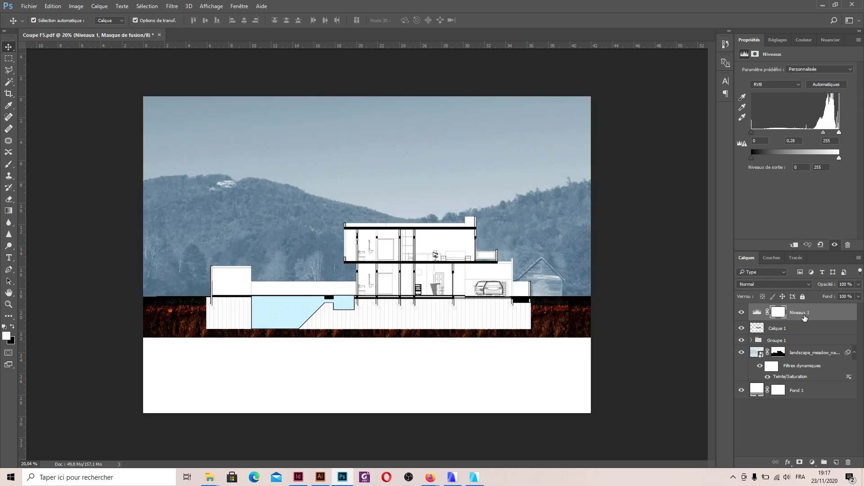
mouse_move(804, 314)
left_mouse_down()
mouse_move(801, 380)
mouse_move(823, 322)
mouse_move(814, 372)
mouse_move(812, 307)
left_mouse_up()
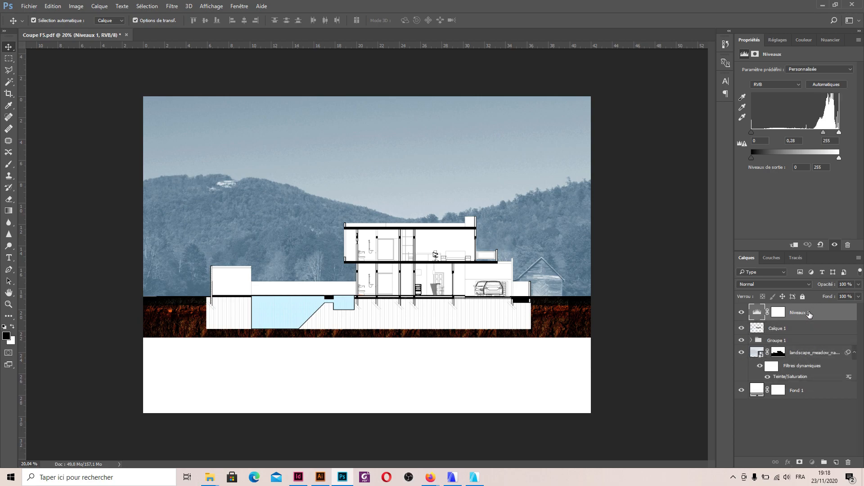
left_click(782, 320, "alt")
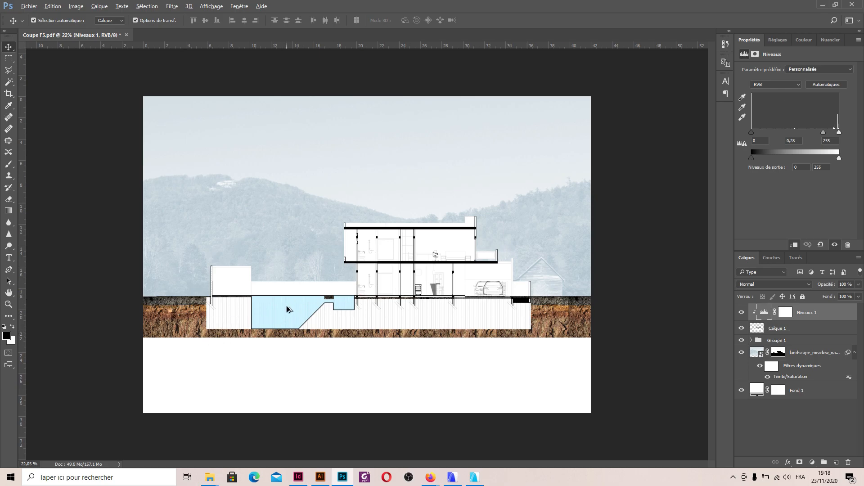
Select the hatched ground on both sides of the left boundary wall, up to the pool, with the Rectangular Marquee tool.
scroll(286, 309, "up", 3)
scroll(434, 317, "down", 2)
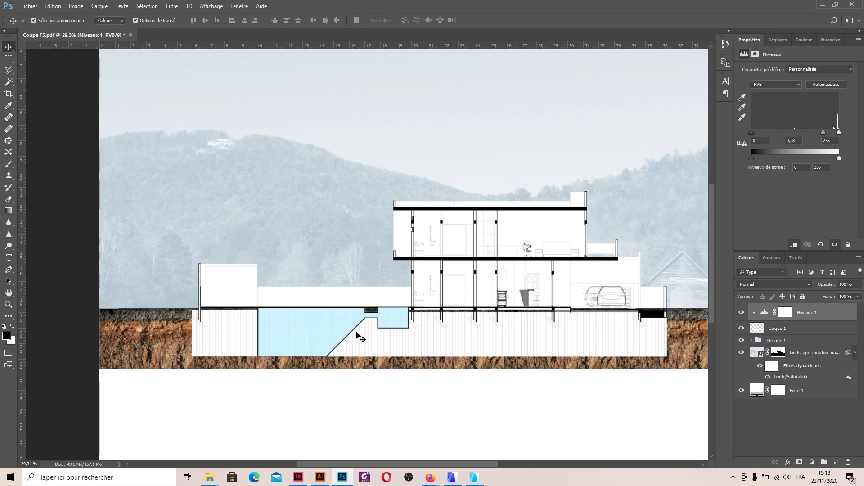
scroll(274, 344, "up", 2)
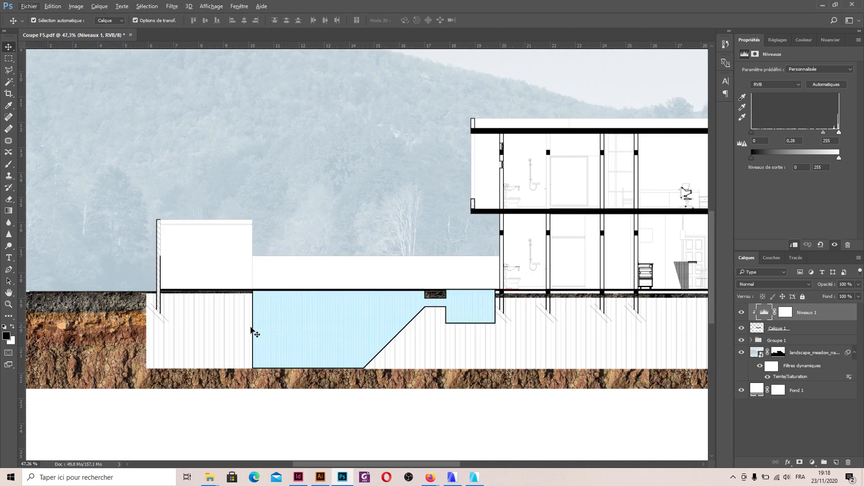
left_click(8, 59)
scroll(149, 313, "up", 2)
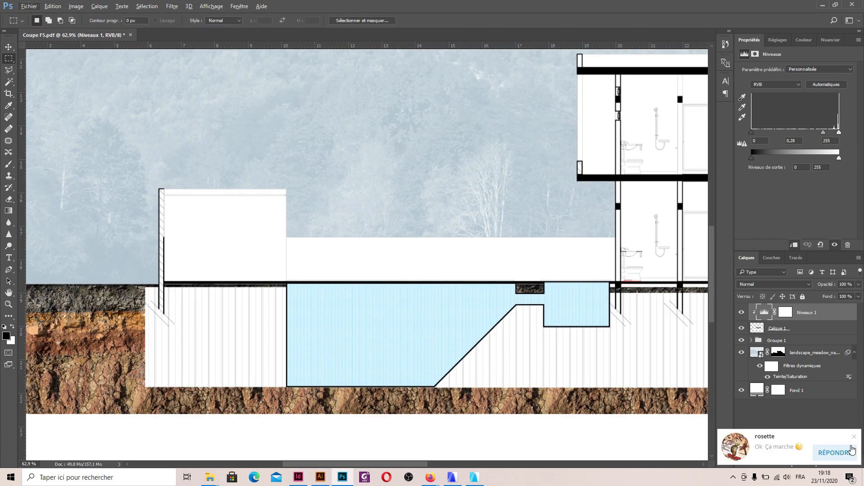
left_click(854, 436)
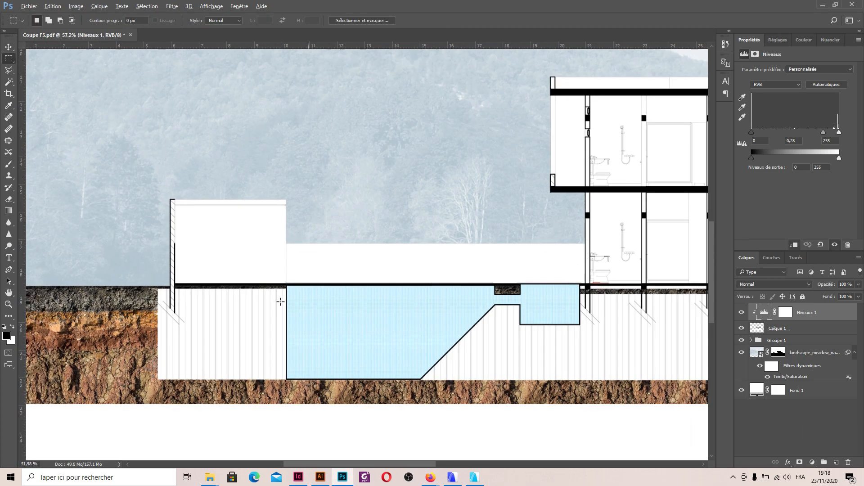
scroll(279, 299, "down", 4)
scroll(144, 329, "up", 3)
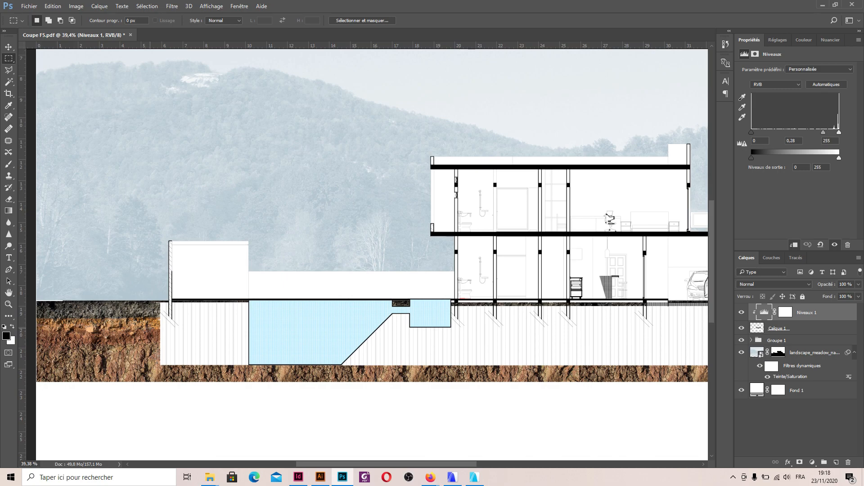
scroll(150, 316, "up", 3)
left_click_drag(164, 295, 182, 415)
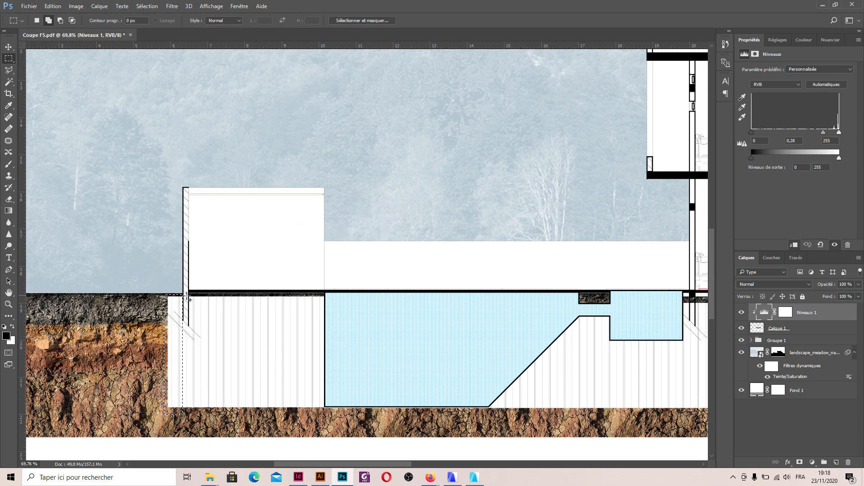
left_click_drag(188, 295, 325, 414)
Add the ground beneath the house to the selection and subtract the zone around the small pool basin and foundations.
scroll(320, 347, "down", 3)
scroll(264, 294, "up", 4)
scroll(264, 294, "down", 4)
scroll(211, 324, "up", 4)
left_click_drag(238, 333, 641, 334)
scroll(540, 332, "up", 3)
left_click_drag(495, 229, 639, 297)
left_click_drag(160, 207, 487, 306)
Add the hatched ground between the house's foundation walls to the selection, up to the underside of the floor build-up.
scroll(540, 326, "down", 8)
scroll(280, 268, "up", 7)
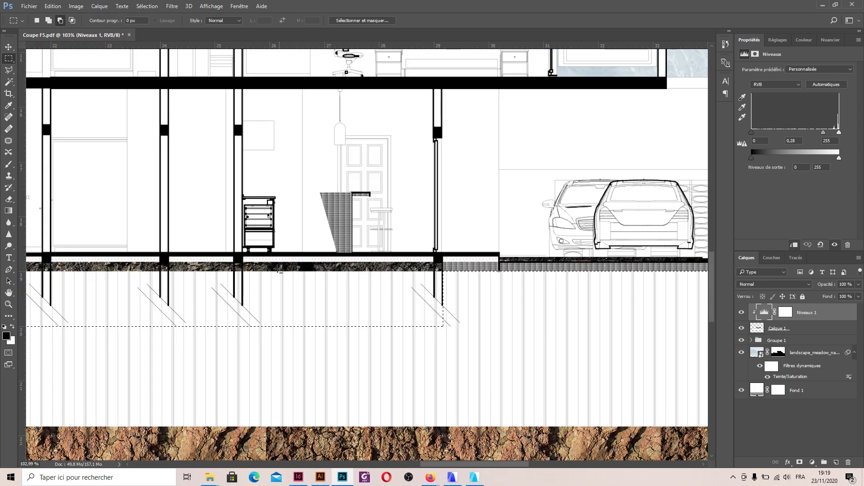
scroll(279, 268, "up", 1)
left_click_drag(241, 272, 450, 368)
scroll(500, 380, "down", 8)
scroll(356, 342, "up", 8)
left_click_drag(355, 327, 426, 419)
left_click_drag(219, 326, 345, 412)
scroll(149, 336, "up", 3)
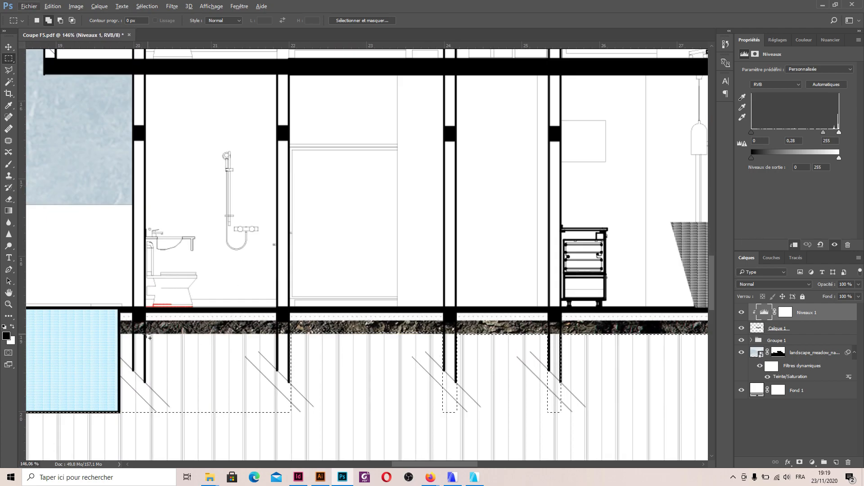
left_click_drag(146, 334, 280, 432)
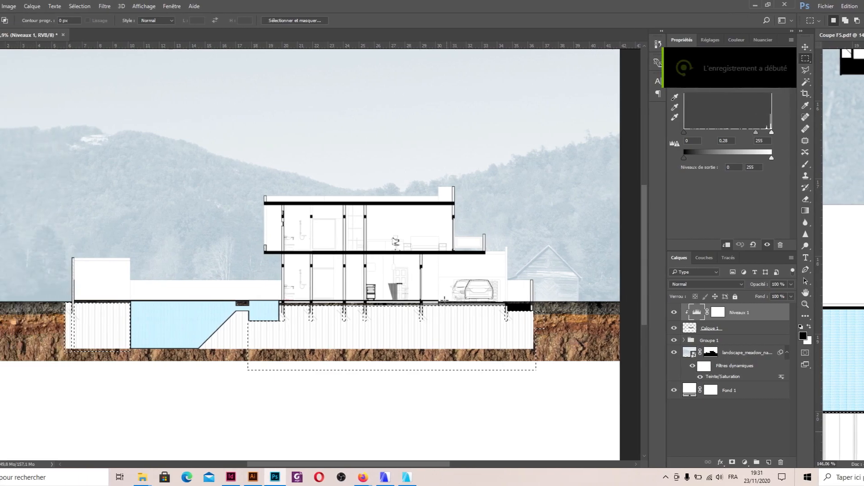
scroll(356, 317, "up", 5)
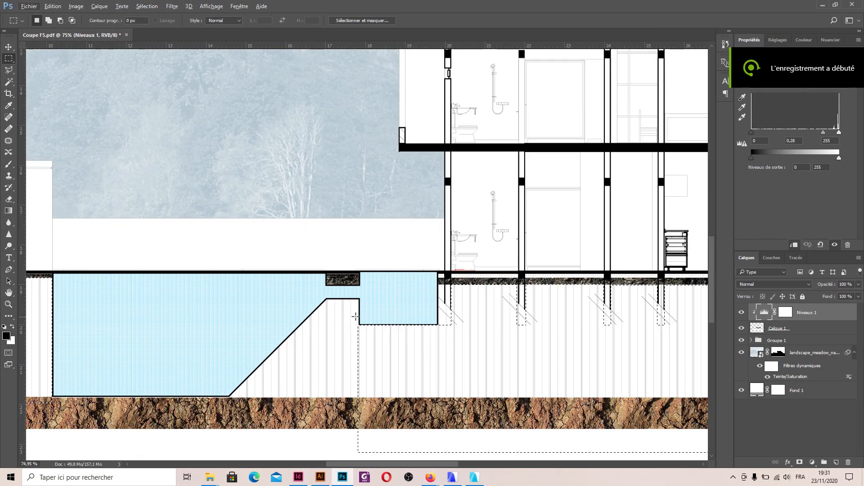
scroll(356, 317, "down", 3)
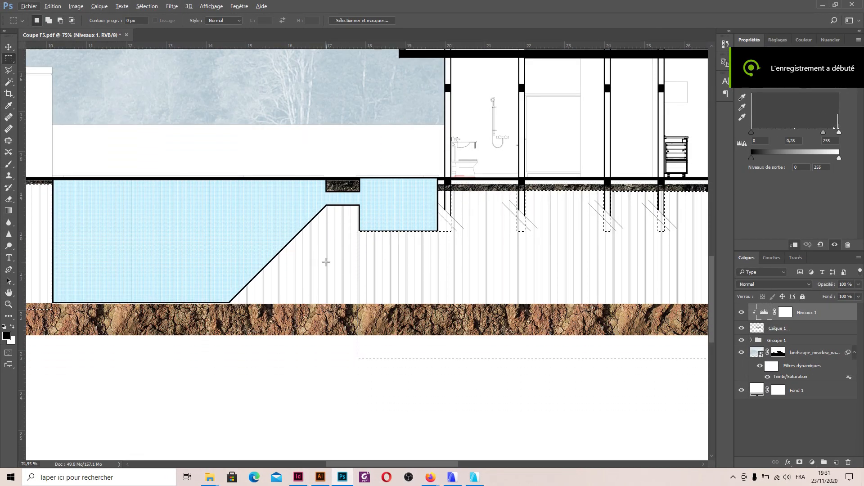
scroll(456, 189, "up", 5)
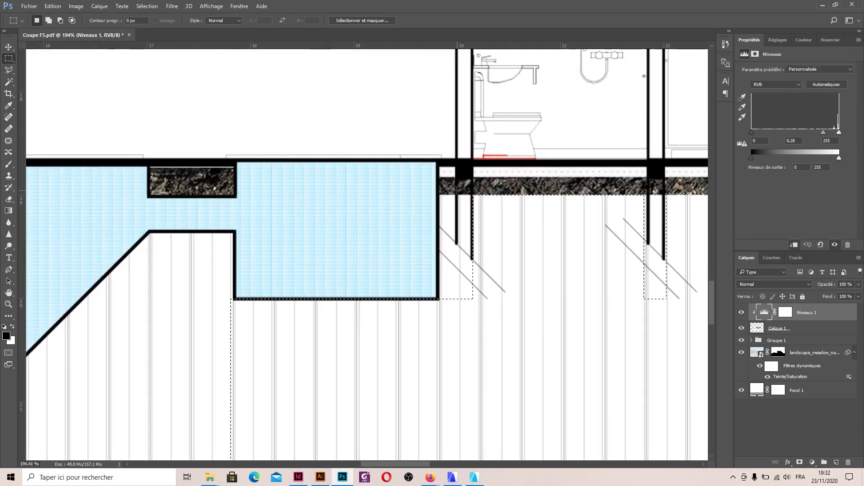
Add the strip of ground between the small pool basin and the first foundation wall to the selection, down to the basin's underside.
left_click_drag(440, 195, 456, 242)
scroll(513, 266, "down", 2)
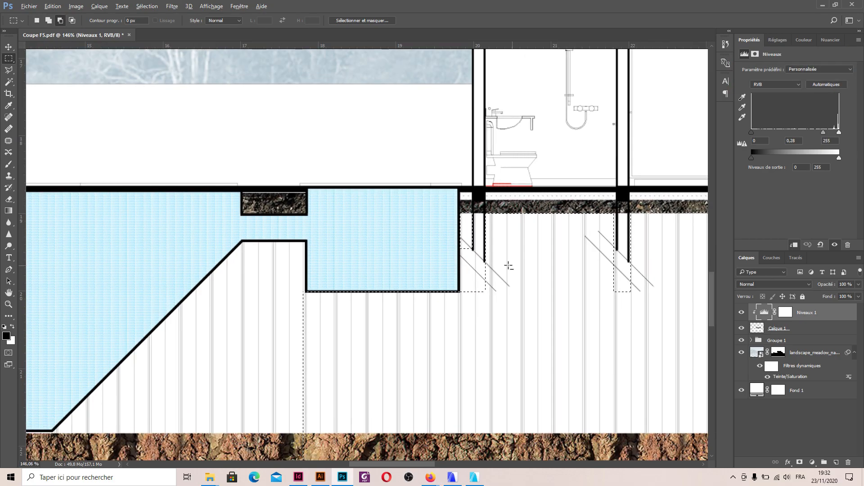
left_click_drag(460, 213, 473, 295)
scroll(440, 268, "down", 3)
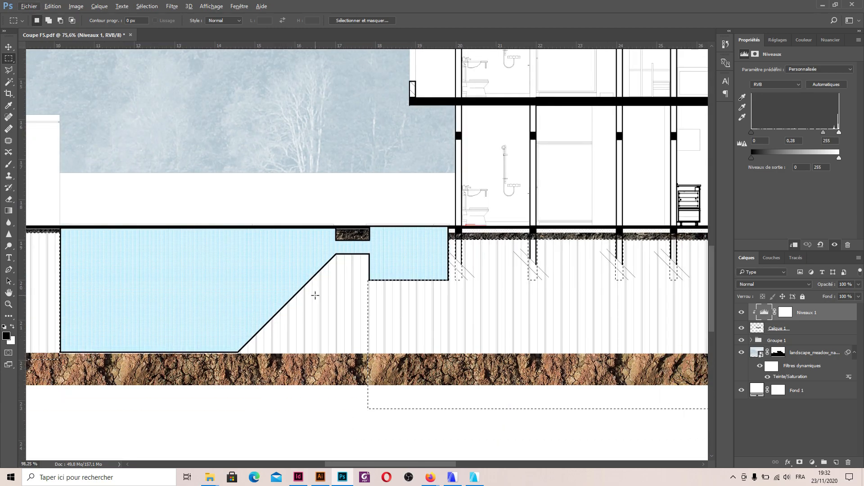
Add the ground beneath the pool's sloping floor and raised ledge to the selection with the Polygonal Lasso tool.
scroll(315, 295, "up", 3)
left_click(9, 70)
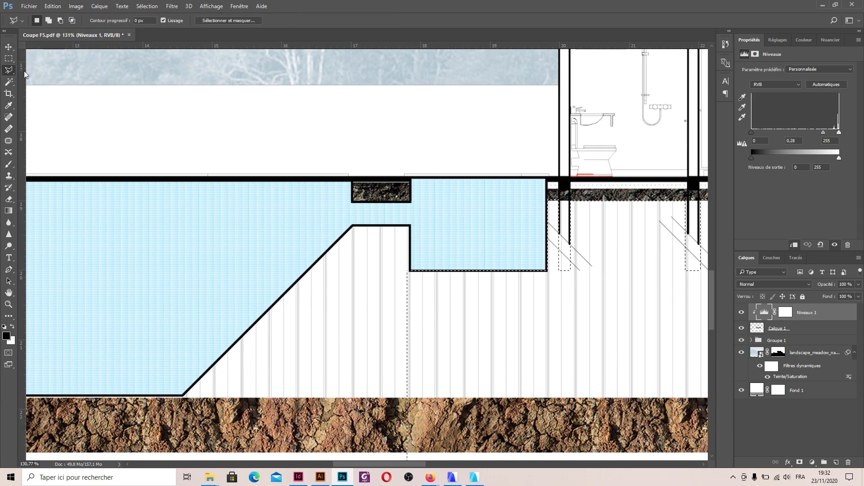
key("shift")
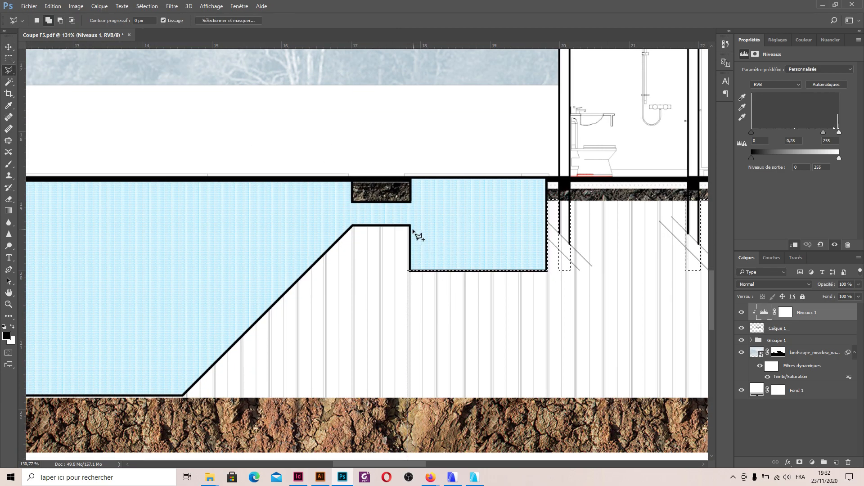
left_click(409, 227)
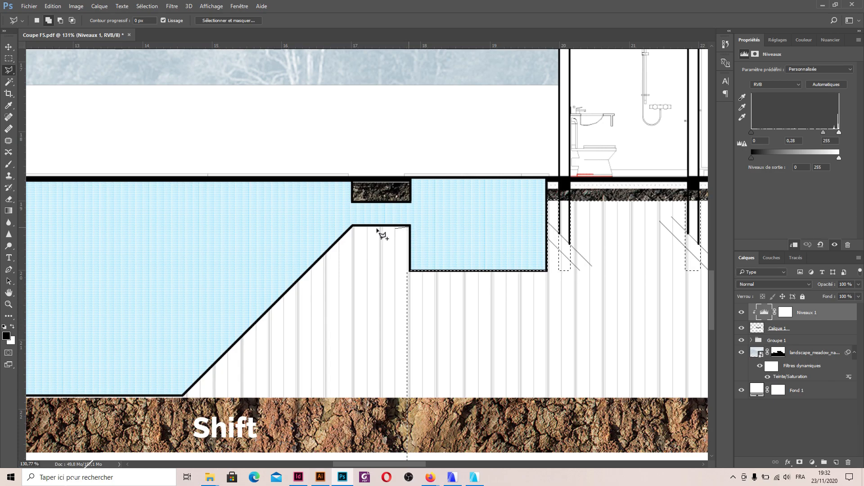
left_click(348, 236)
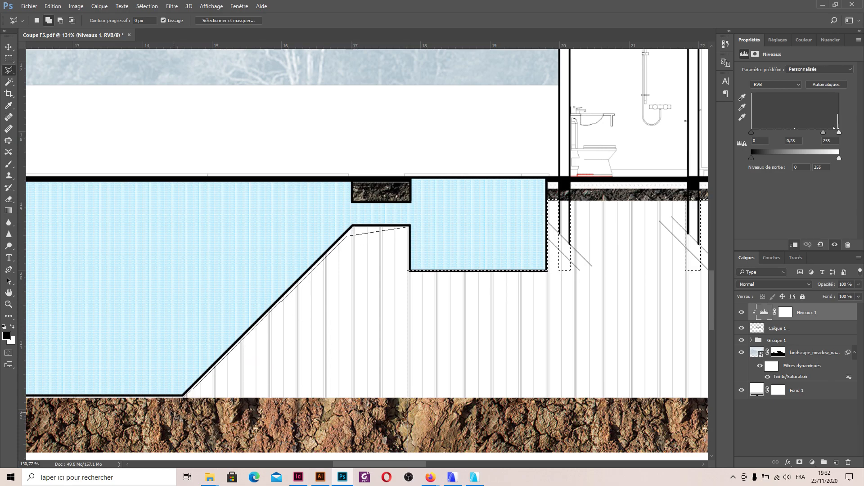
left_click(183, 395)
left_click(172, 408)
left_click(443, 423)
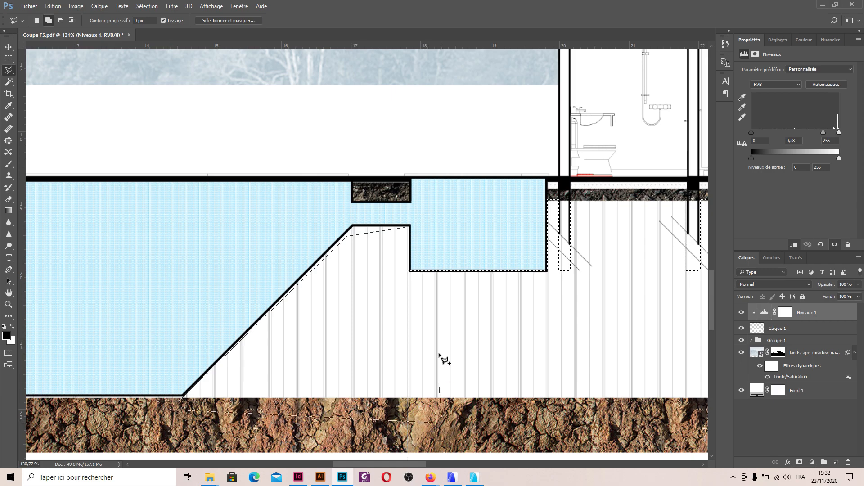
left_click(436, 312)
left_click(408, 271)
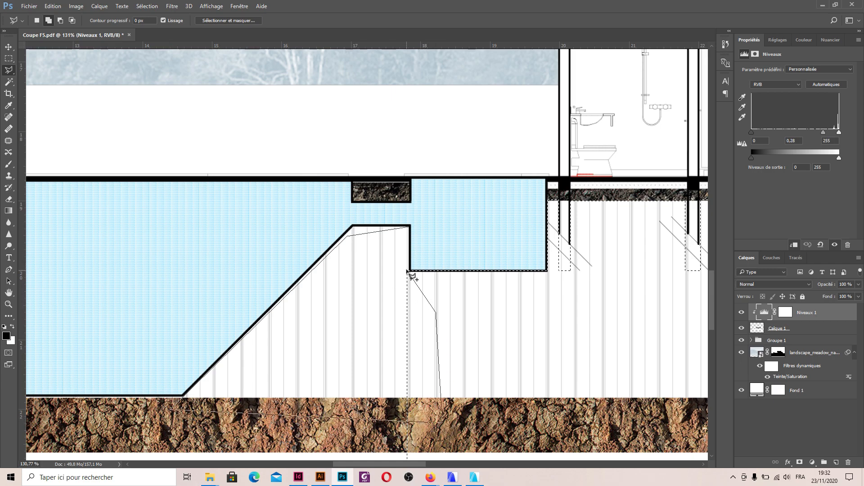
left_click(410, 230)
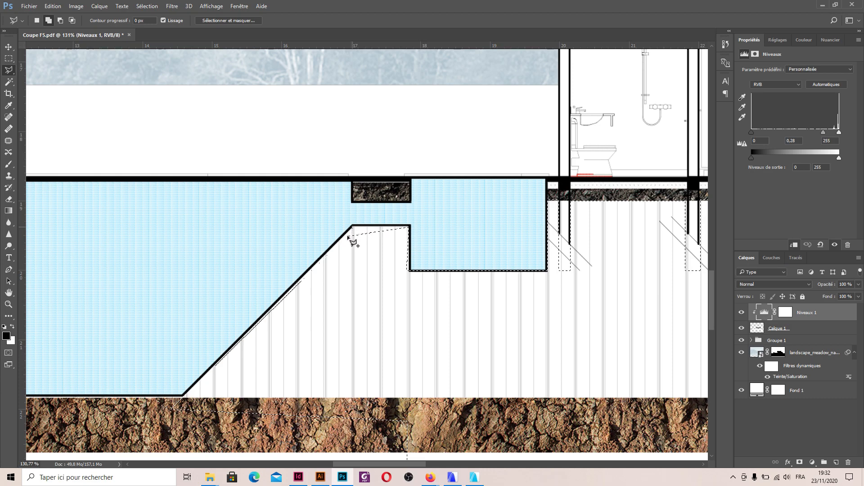
Add the missed sliver of ground along the pool's slope and under its ledge to the selection.
left_click(243, 337)
left_click(306, 351)
double_click(410, 230)
Add a layer mask to Calque 1 from the selection and invert it to hide the hatched ground.
scroll(340, 310, "down", 6)
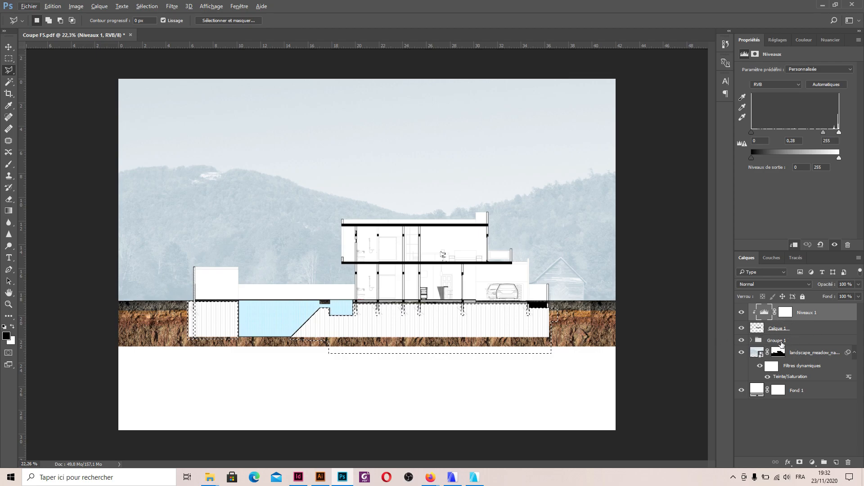
left_click(792, 329)
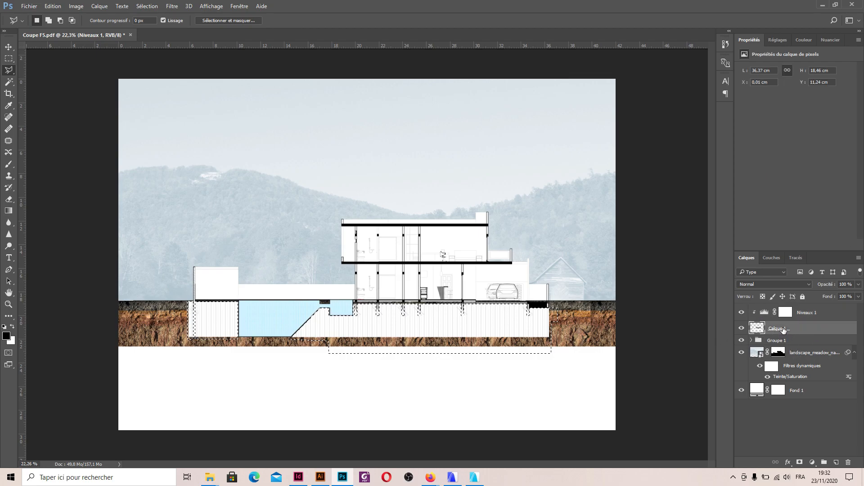
left_click(800, 462)
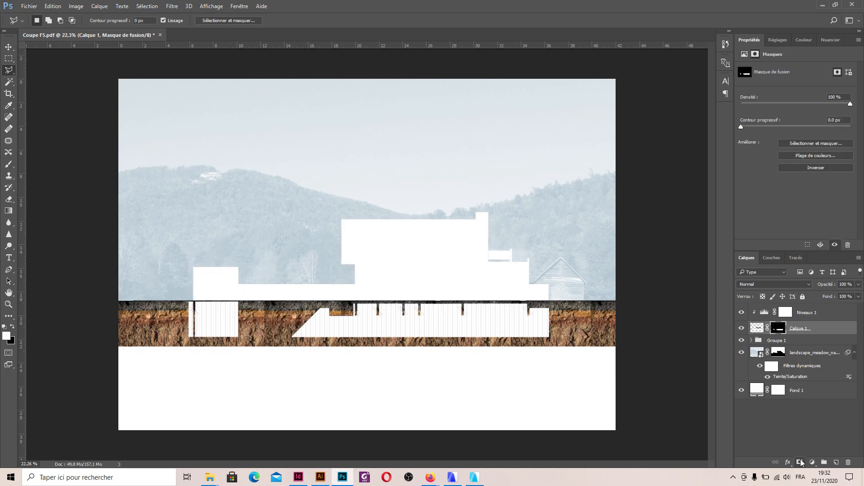
key("ctrl+i")
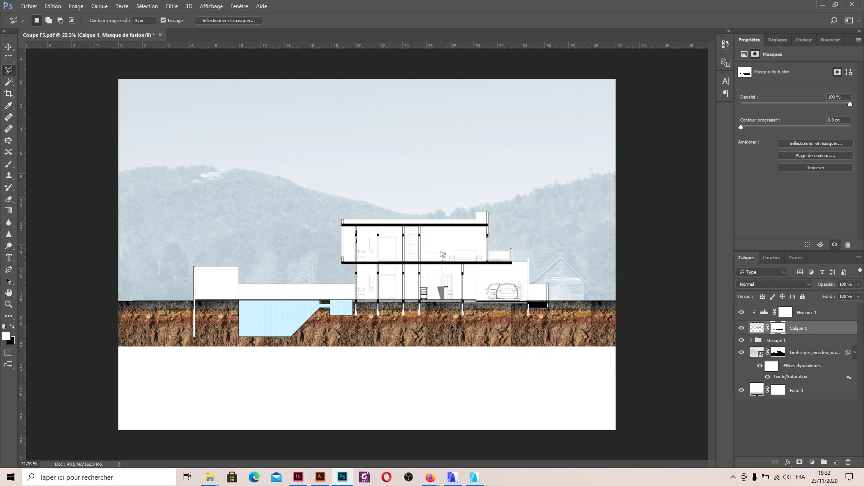
Outline the lower end of the buried boundary wall with the Polygonal Lasso, hide it on Calque 1's mask, and deselect.
scroll(455, 329, "up", 5)
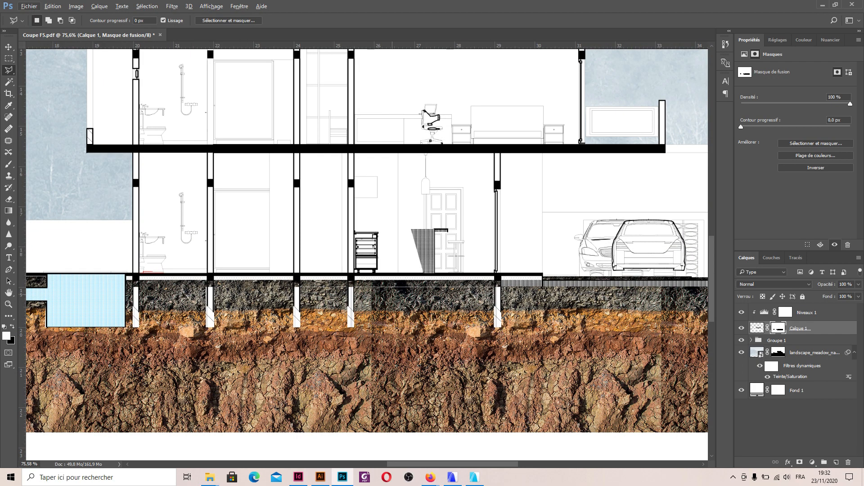
scroll(396, 300, "down", 5)
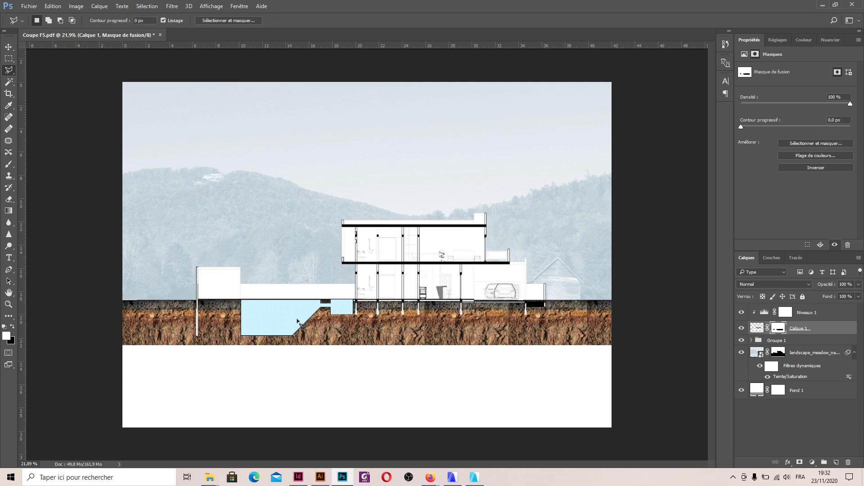
scroll(202, 332, "up", 7)
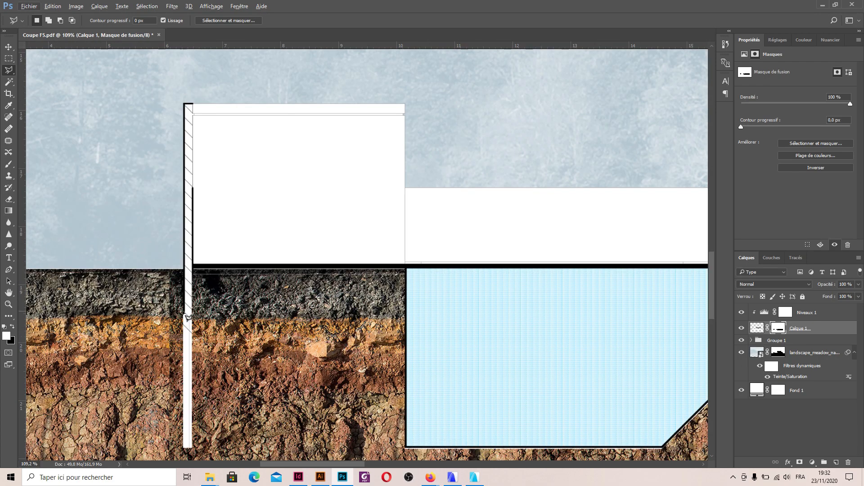
left_click(172, 314)
left_click(238, 313)
left_click(209, 454)
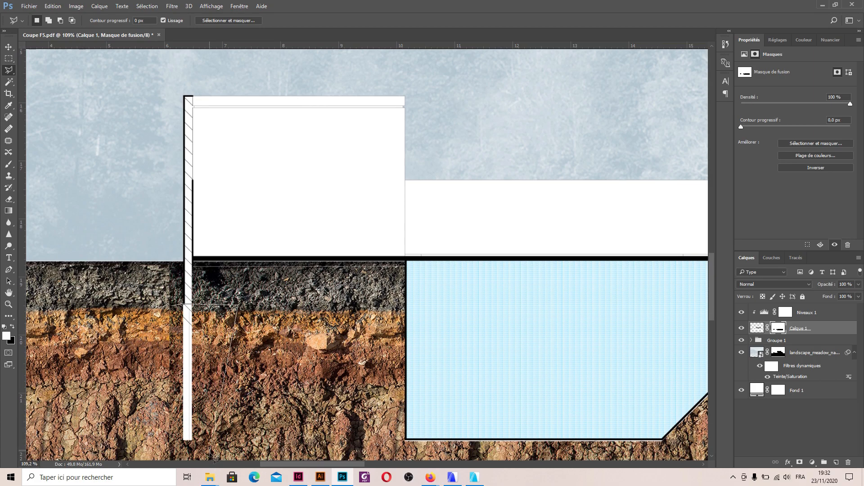
left_click(139, 444)
left_click(173, 308)
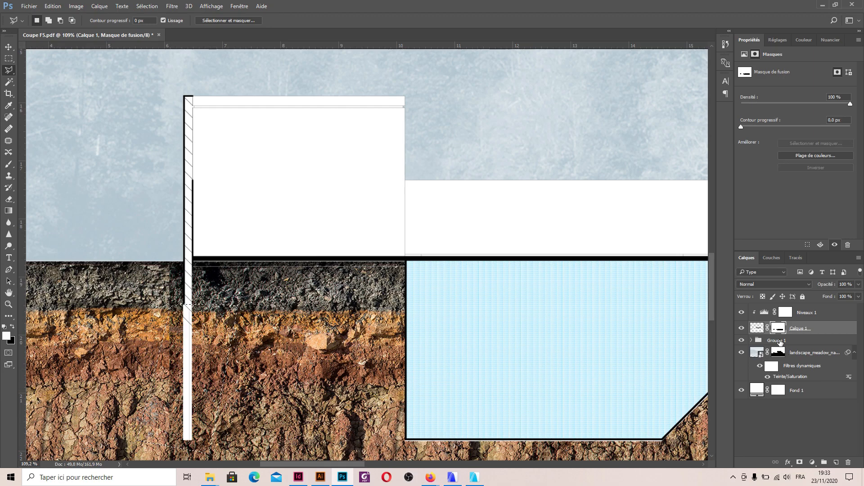
key("Delete")
key("ctrl+d")
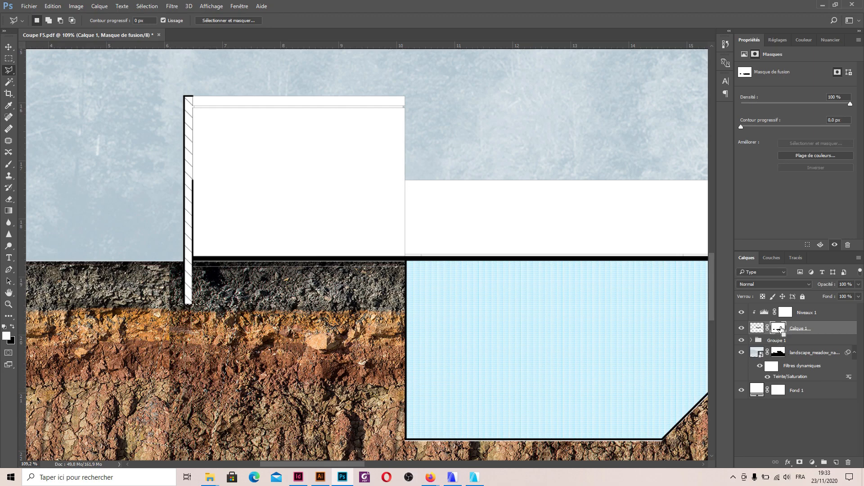
Paint black on the mask of image copie with a 126 px soft brush to blend the soil seam beside the boundary wall.
scroll(317, 285, "down", 3, "alt")
scroll(318, 285, "down", 3, "alt")
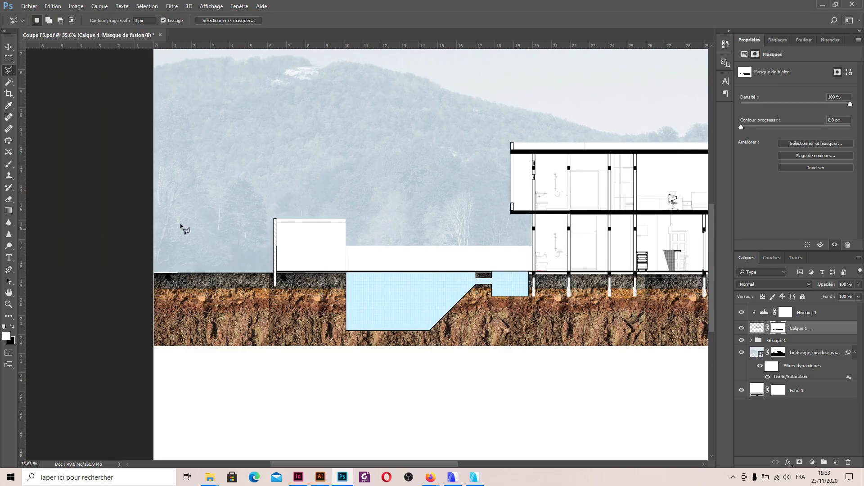
key("v")
left_click(291, 325)
scroll(292, 324, "up", 3, "alt")
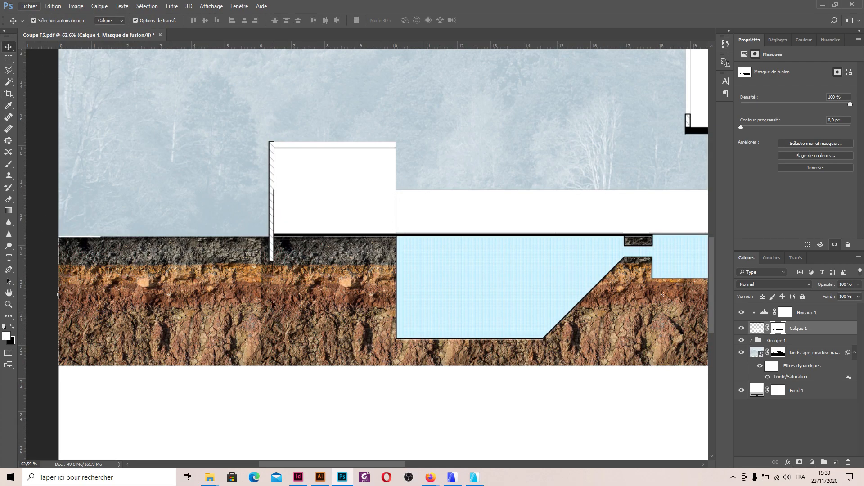
left_click(785, 422)
key("x")
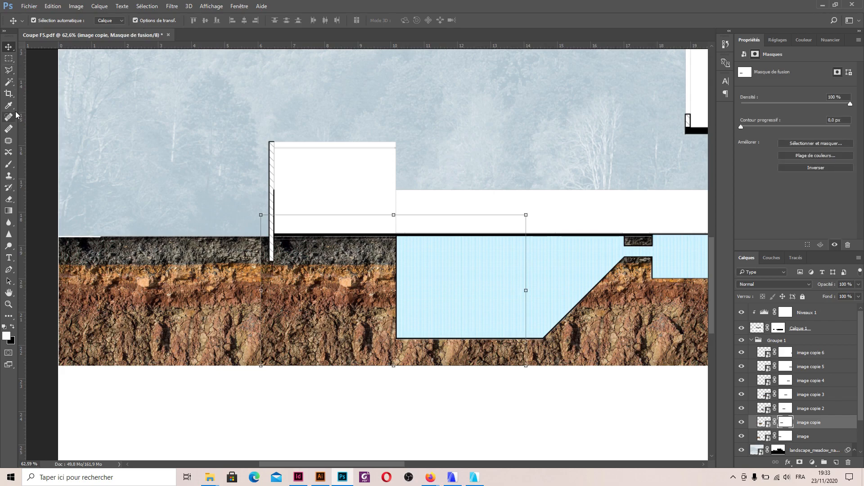
left_click(9, 164)
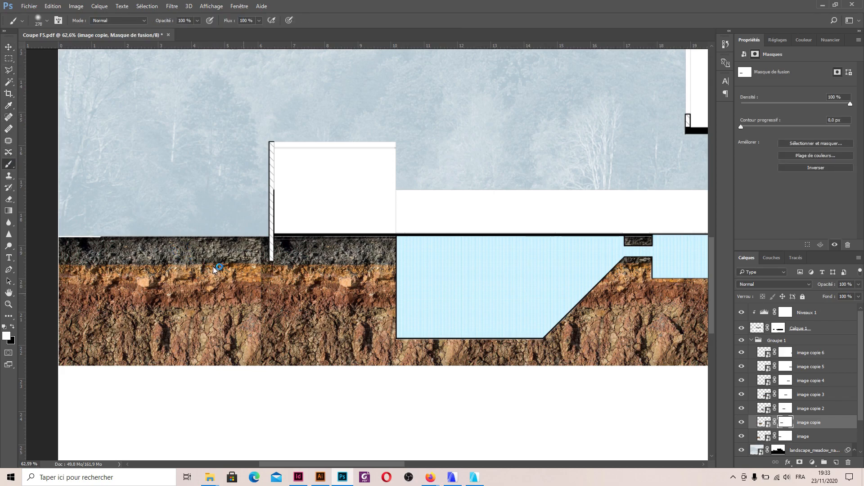
scroll(251, 299, "up", 4)
left_click_drag(273, 282, 235, 246)
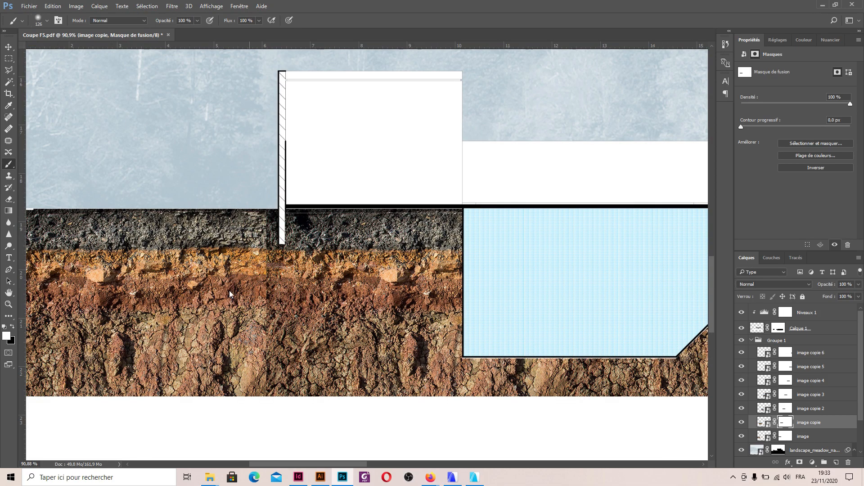
key("x")
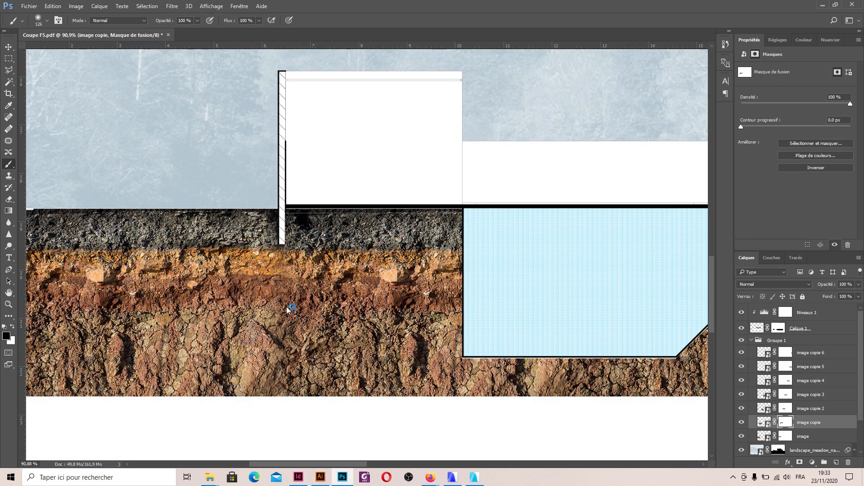
Paint black on the mask of image copie 4 with the soft brush to blend the soil seam beneath the house.
scroll(79, 218, "down", 5)
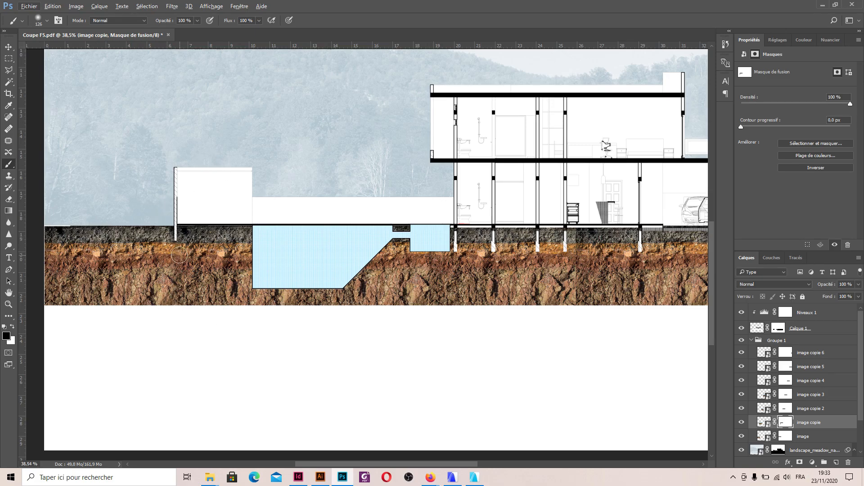
left_click(9, 46)
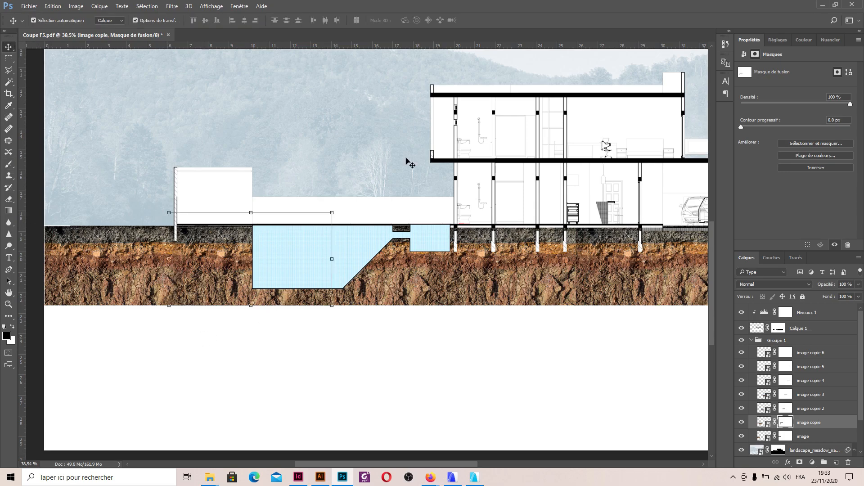
scroll(590, 260, "up", 5)
left_click(490, 233)
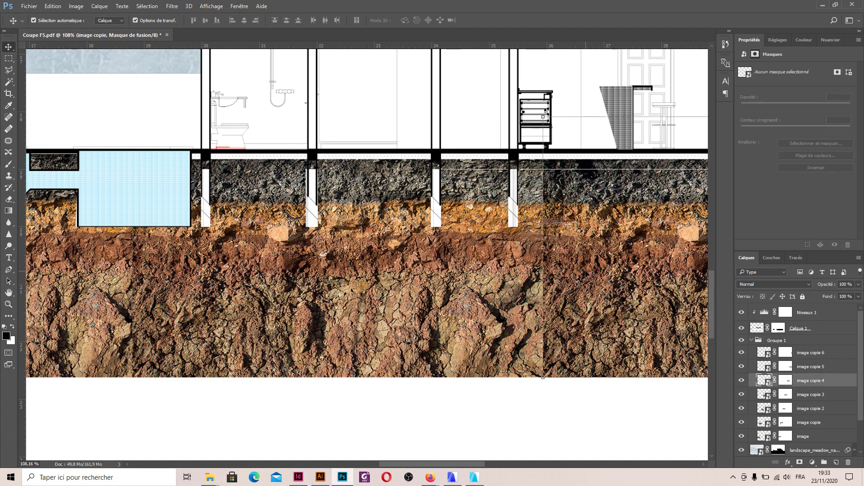
left_click(783, 381)
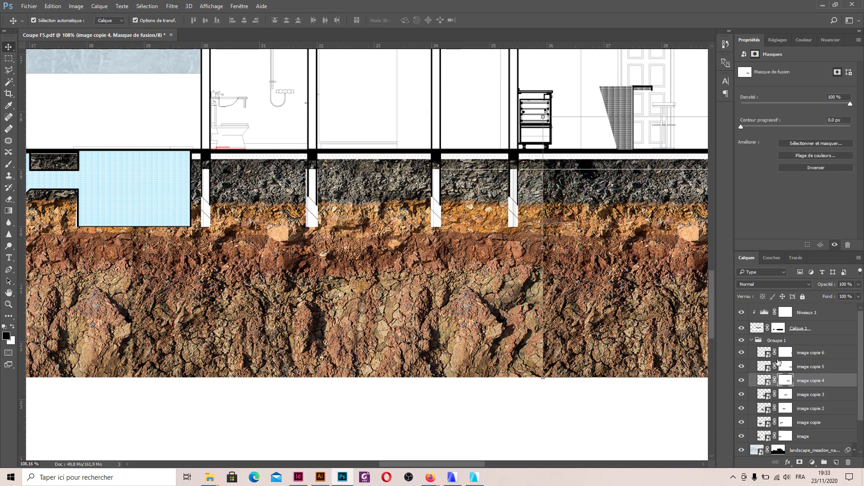
left_click(8, 164)
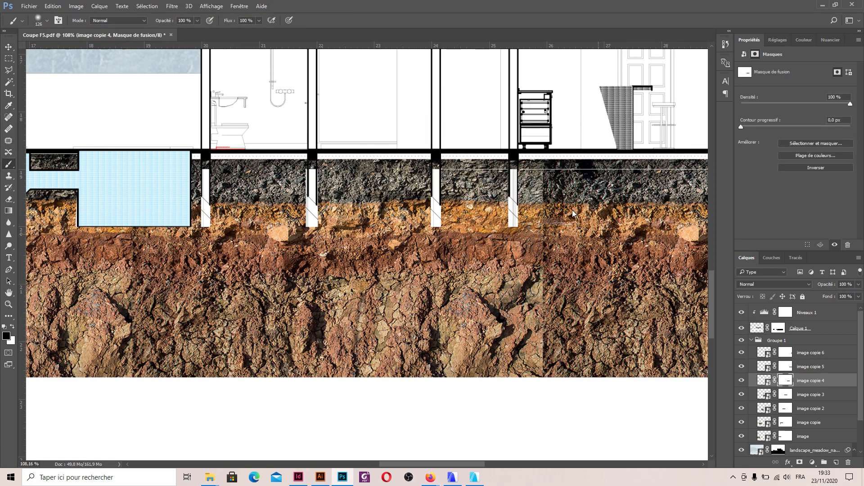
mouse_move(530, 173)
left_mouse_down()
mouse_move(517, 270)
mouse_move(488, 280)
mouse_move(488, 389)
mouse_move(508, 362)
left_mouse_up()
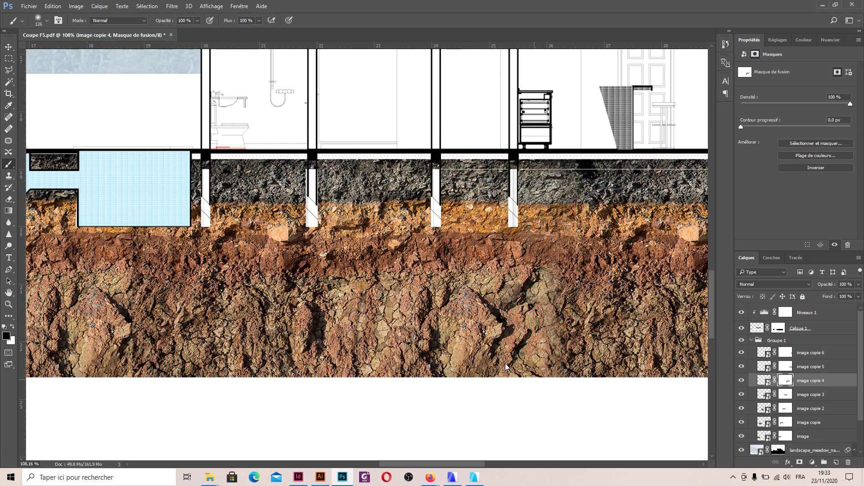
left_click_drag(509, 266, 511, 233)
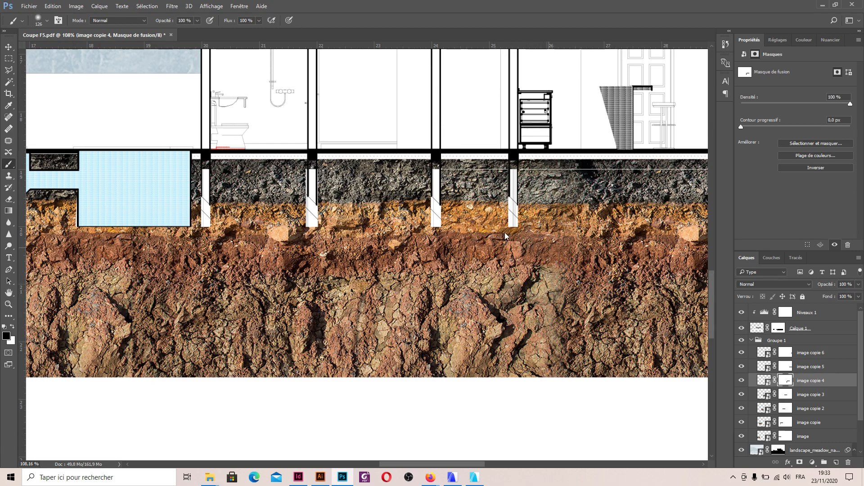
left_click_drag(521, 298, 512, 342)
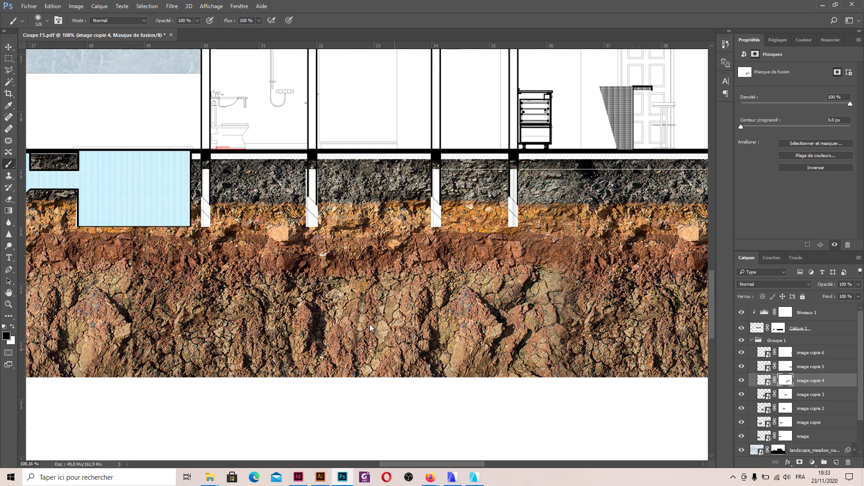
scroll(331, 295, "down", 5)
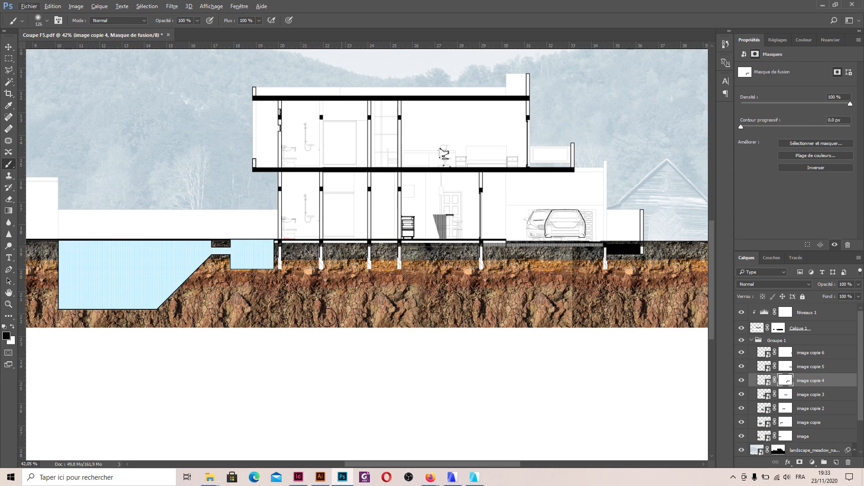
scroll(338, 306, "down", 3)
scroll(418, 294, "up", 1)
scroll(417, 295, "up", 5)
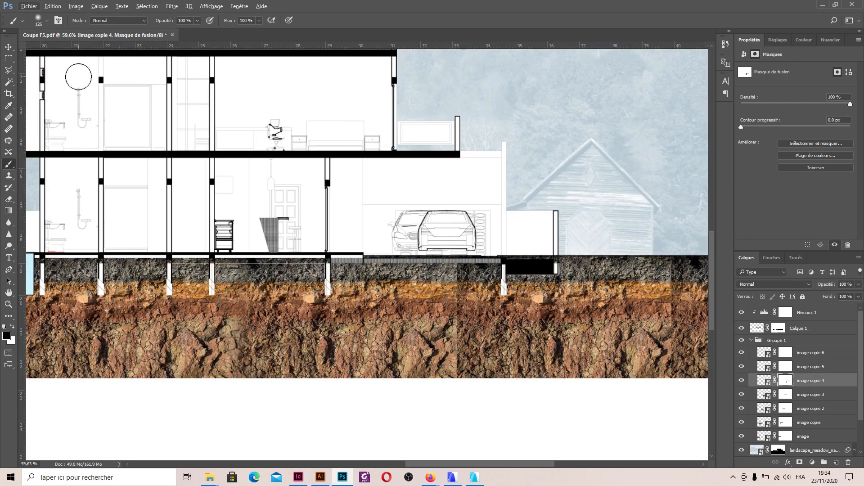
Paint black on the mask of image copie 5 with the soft brush to blend the soil seam beneath the cars.
left_click(8, 47)
mouse_move(521, 331)
left_mouse_down()
mouse_move(551, 332)
mouse_move(511, 335)
left_mouse_up()
scroll(477, 312, "up", 5)
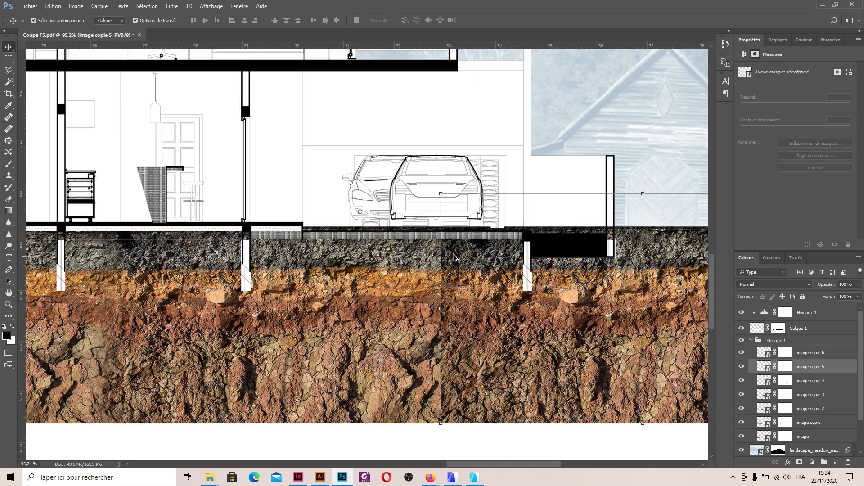
scroll(471, 308, "down", 5)
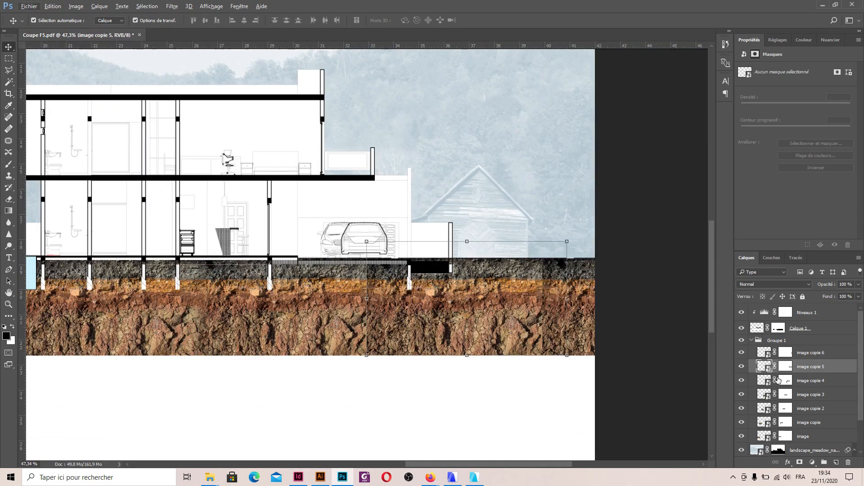
left_click(786, 366)
left_click(9, 164)
scroll(360, 315, "up", 3)
left_click_drag(351, 259, 336, 435)
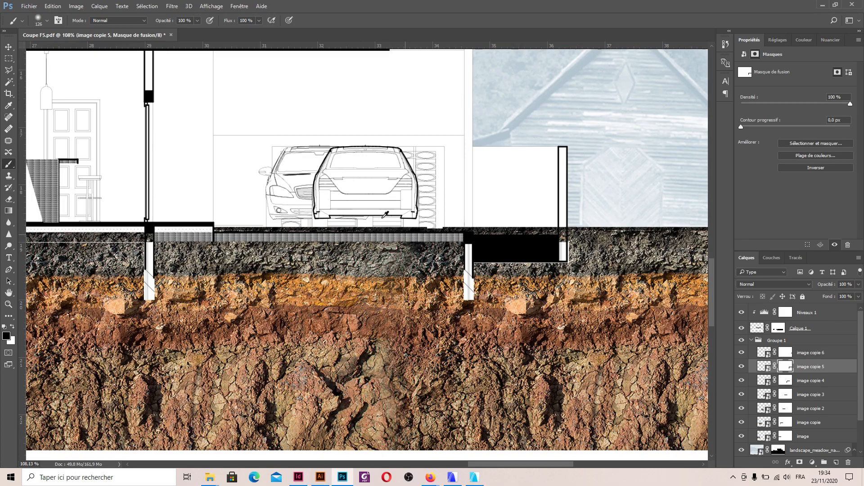
scroll(310, 380, "down", 8)
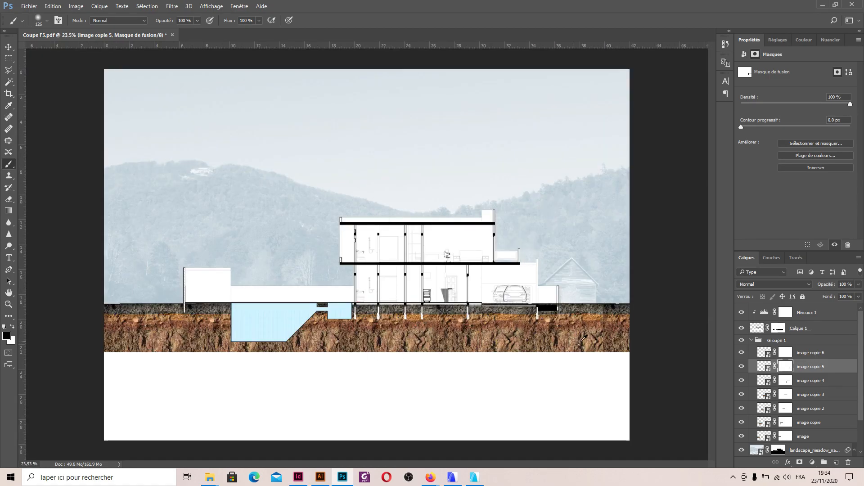
Paint black on the mask of image copie 6 with the soft brush to blend the soil seam near the drawing's right edge.
scroll(580, 340, "up", 6)
left_click(8, 47)
scroll(133, 205, "down", 3)
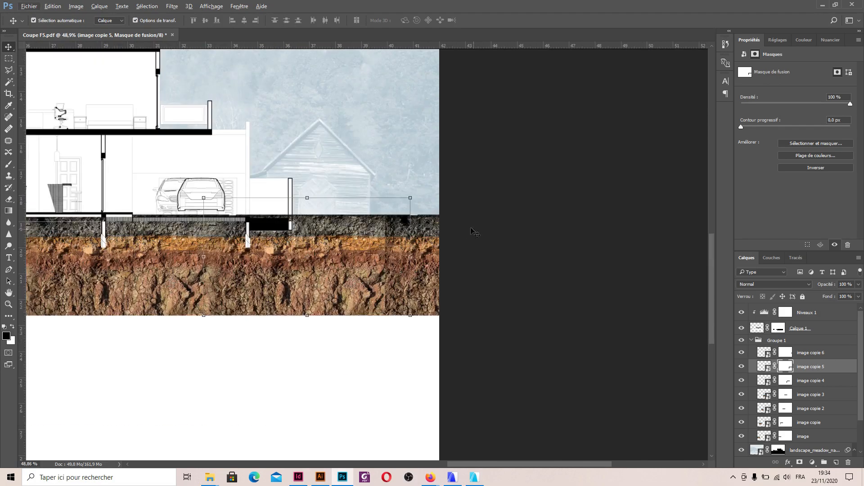
left_click(428, 243)
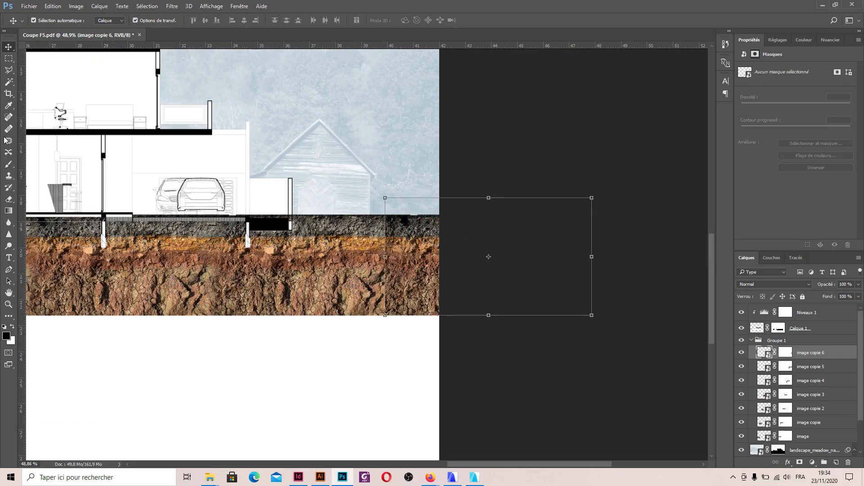
left_click(8, 164)
scroll(394, 262, "up", 2)
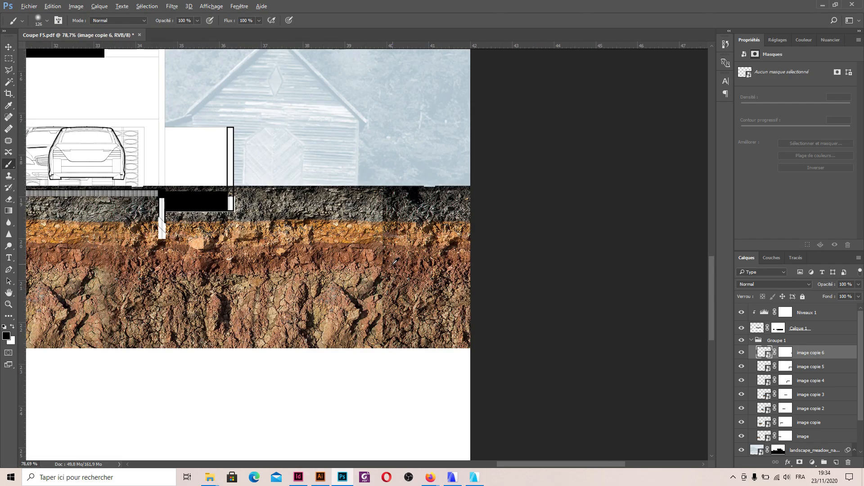
left_click(785, 352)
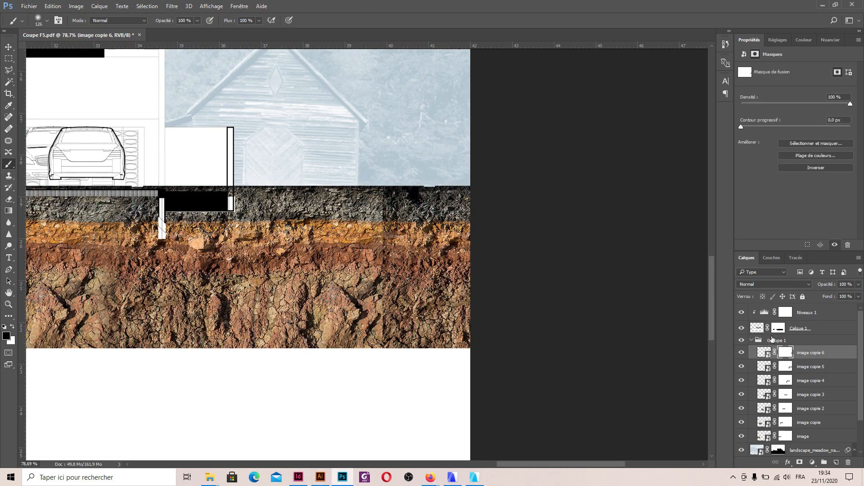
scroll(406, 237, "up", 2)
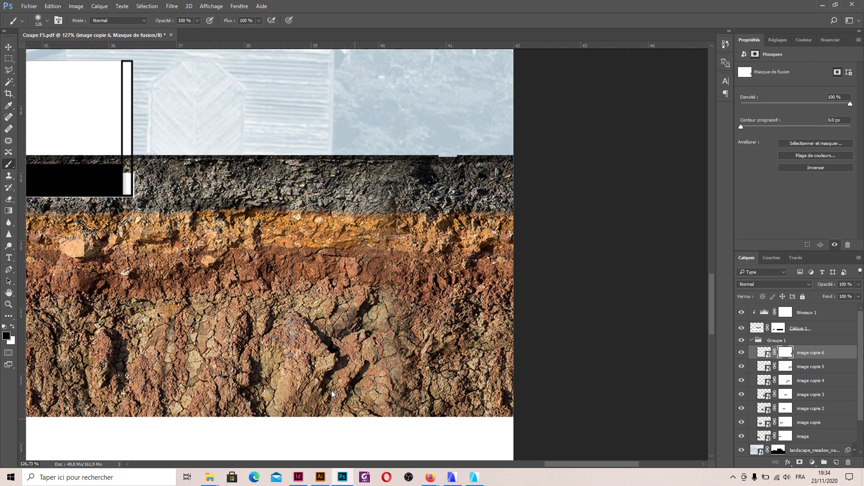
scroll(555, 335, "down", 6)
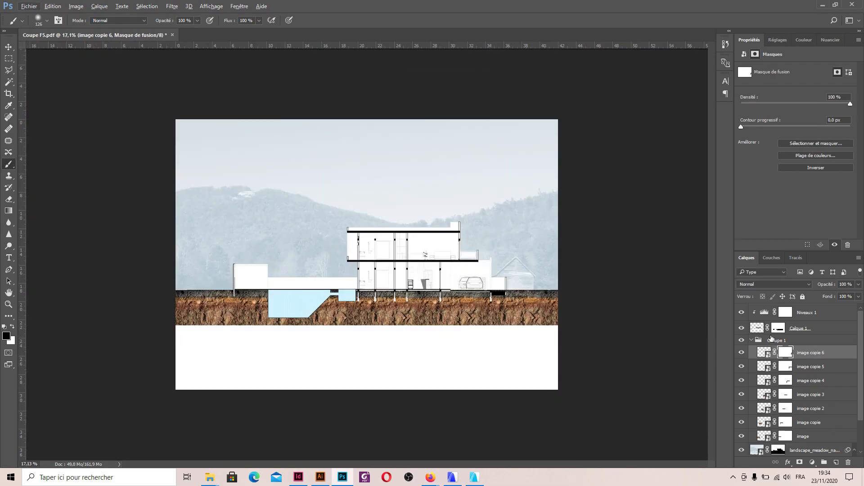
Collapse Groupe 1 and add a Teinte/Saturation adjustment layer above it, clipped to the group.
left_click(759, 340)
left_click(751, 340)
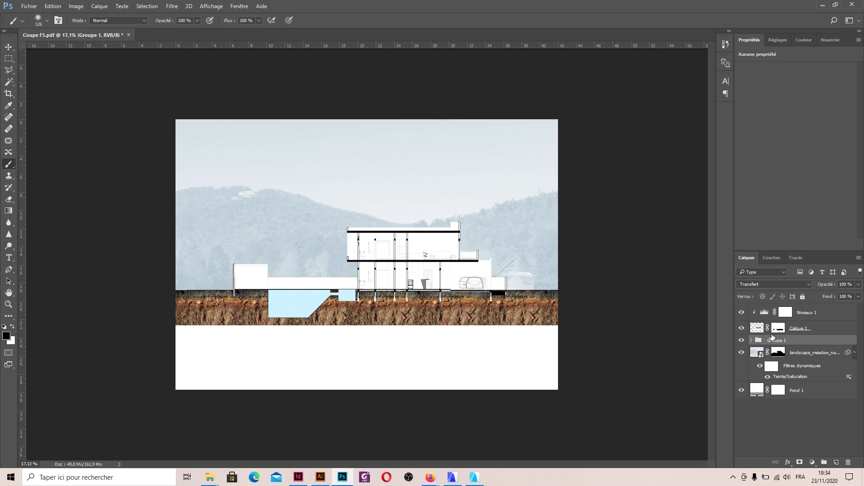
left_click(812, 462)
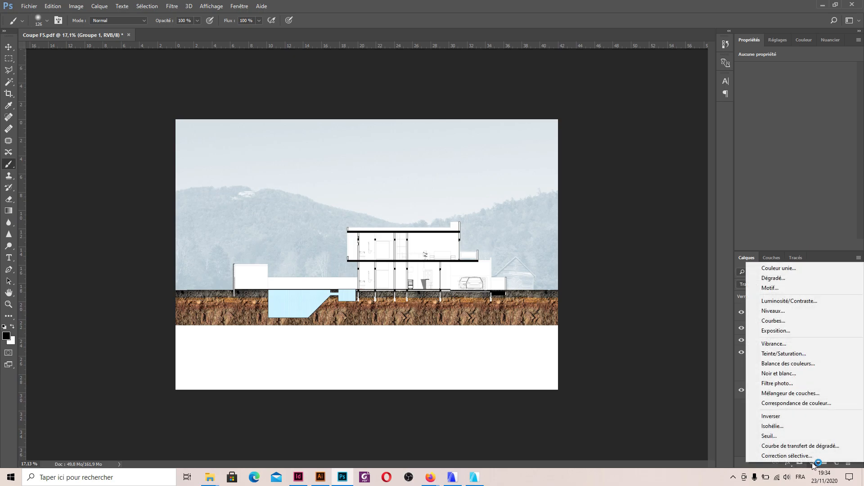
left_click(795, 357)
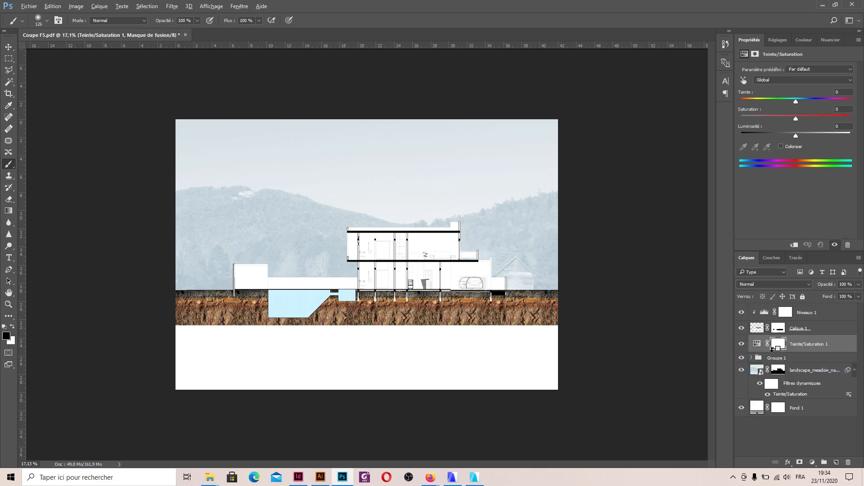
left_click(772, 349, "alt")
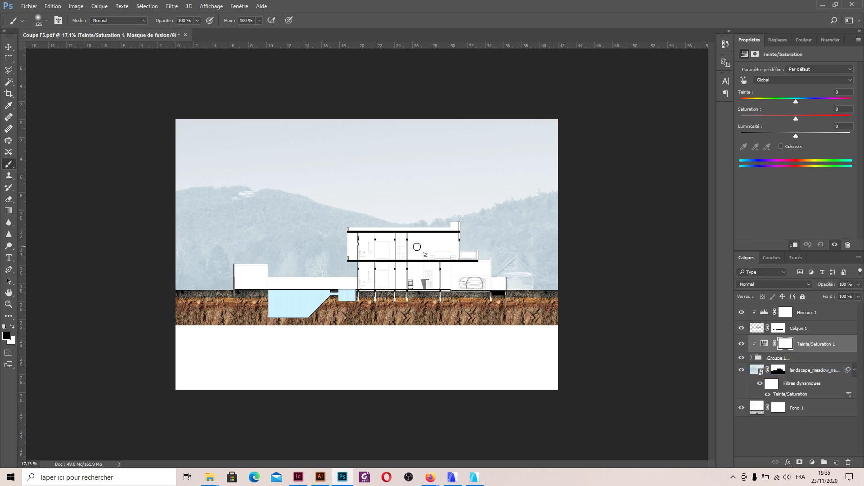
Try desaturating the soil with the adjustment's saturation at -74 and lightness at +8.
left_click_drag(795, 136, 754, 122)
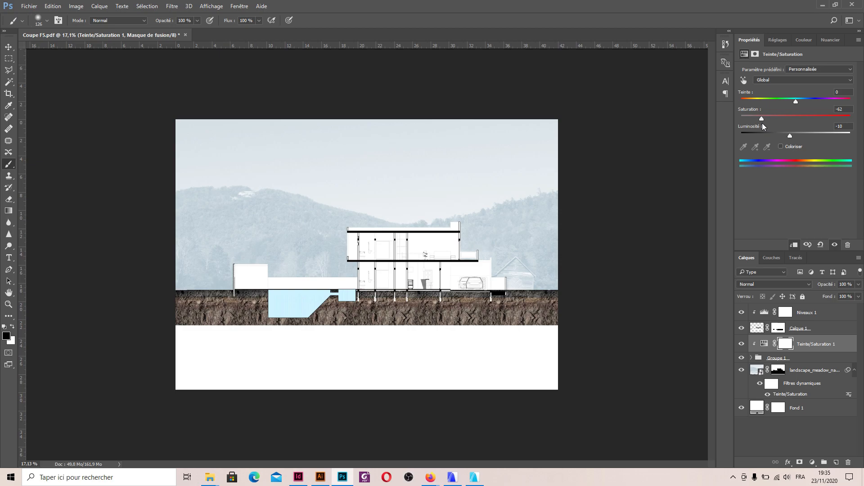
left_click_drag(768, 125, 742, 124)
left_click_drag(753, 124, 801, 143)
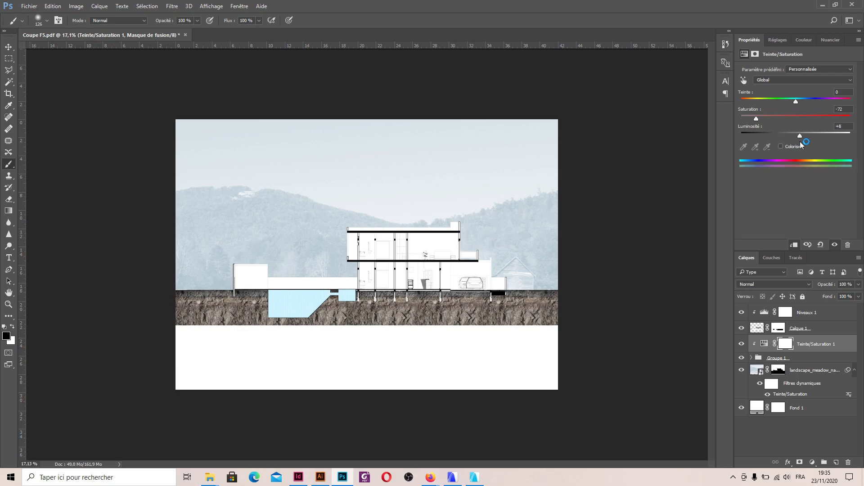
left_click_drag(755, 118, 752, 118)
scroll(439, 305, "up", 6)
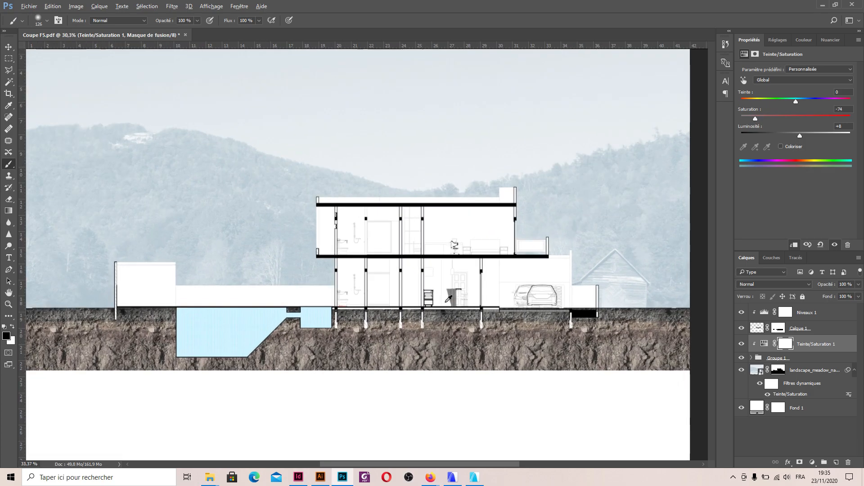
scroll(483, 306, "down", 5)
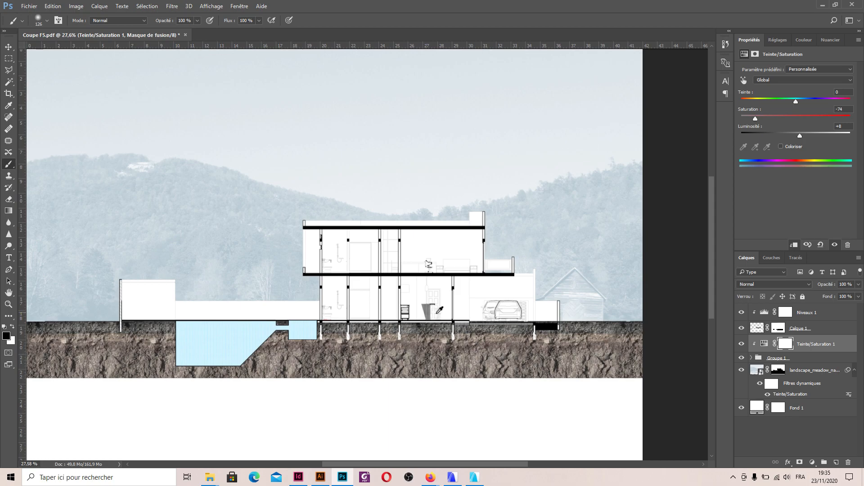
scroll(434, 296, "down", 1)
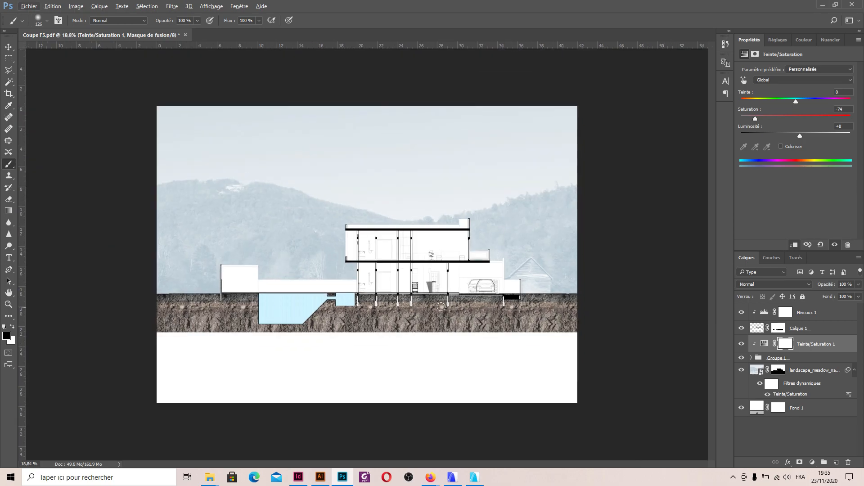
Colorize the soil with the Teinte/Saturation adjustment, setting hue 30, saturation 17 and lightness -7.
left_click(781, 146)
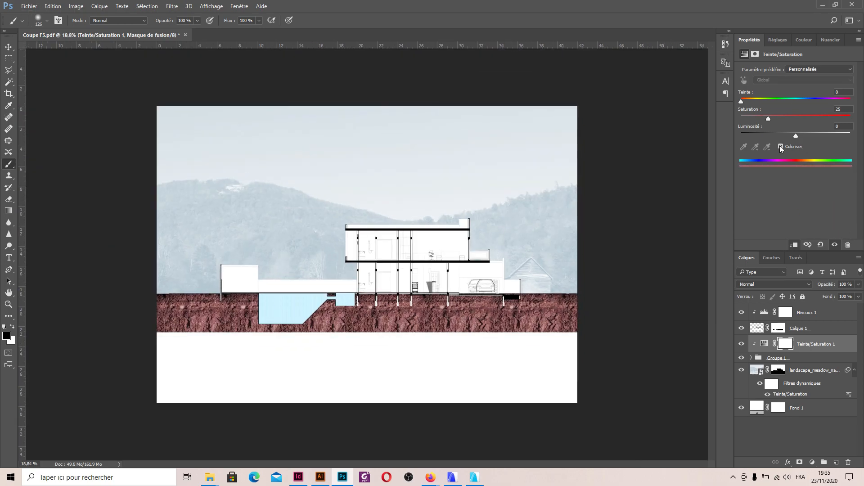
mouse_move(741, 102)
left_mouse_down()
mouse_move(775, 104)
mouse_move(751, 106)
left_mouse_up()
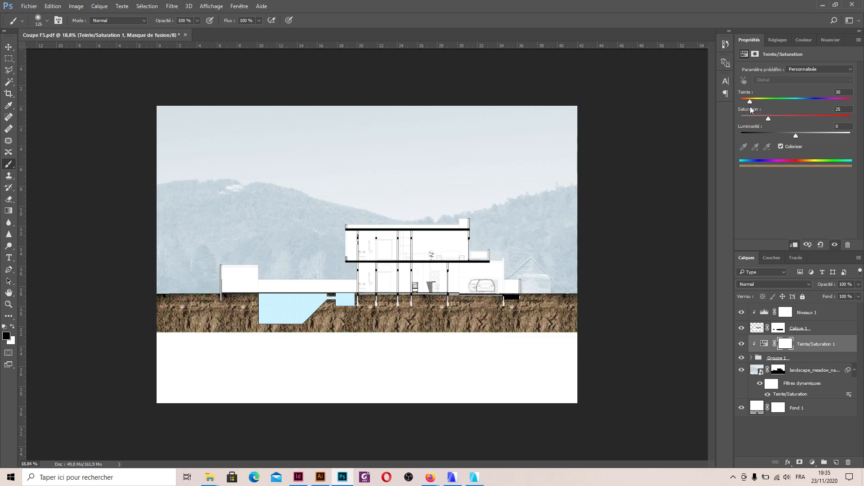
mouse_move(795, 136)
left_mouse_down()
mouse_move(785, 136)
mouse_move(802, 136)
mouse_move(792, 136)
left_mouse_up()
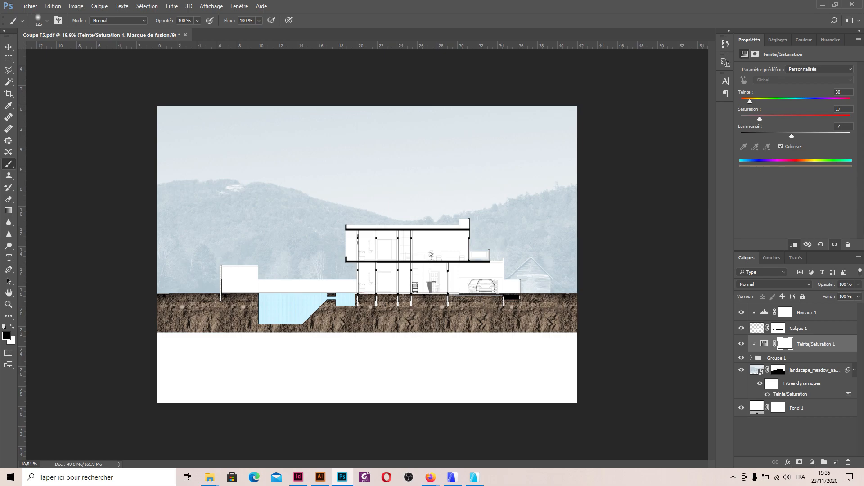
Add a layer mask to Groupe 1 and paint a straight soft black stroke along the soil's lower edge to fade it out.
left_click(797, 360)
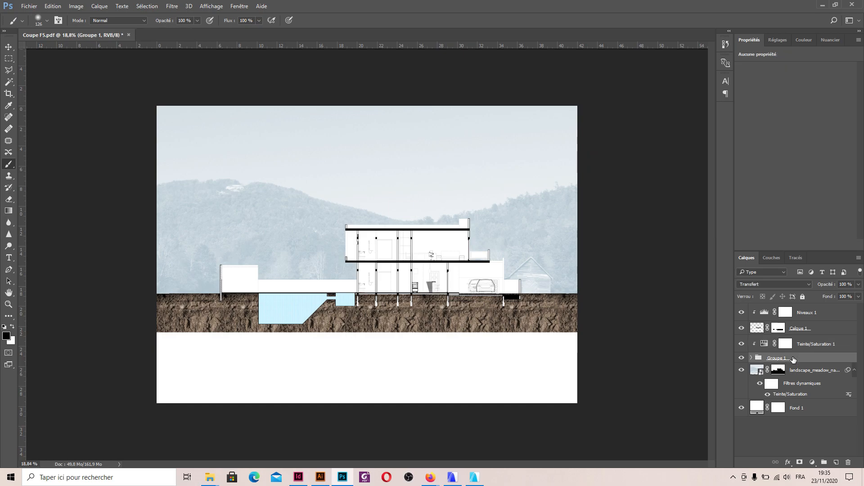
left_click(799, 463)
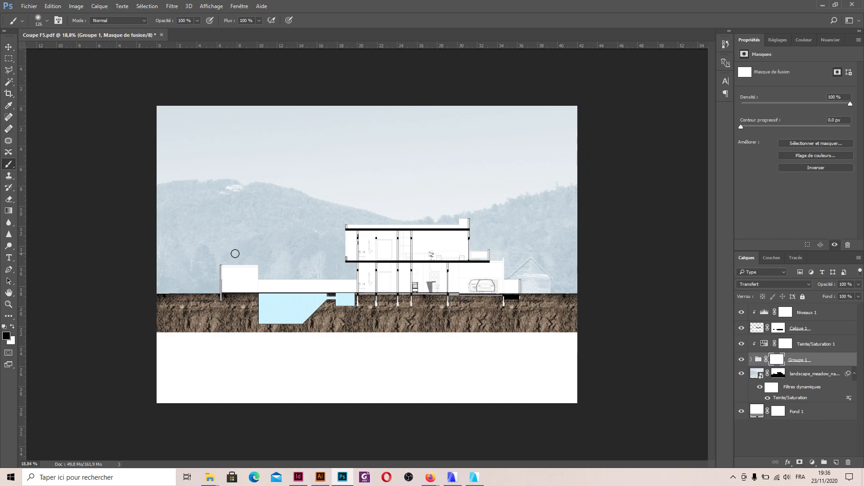
scroll(304, 289, "up", 3)
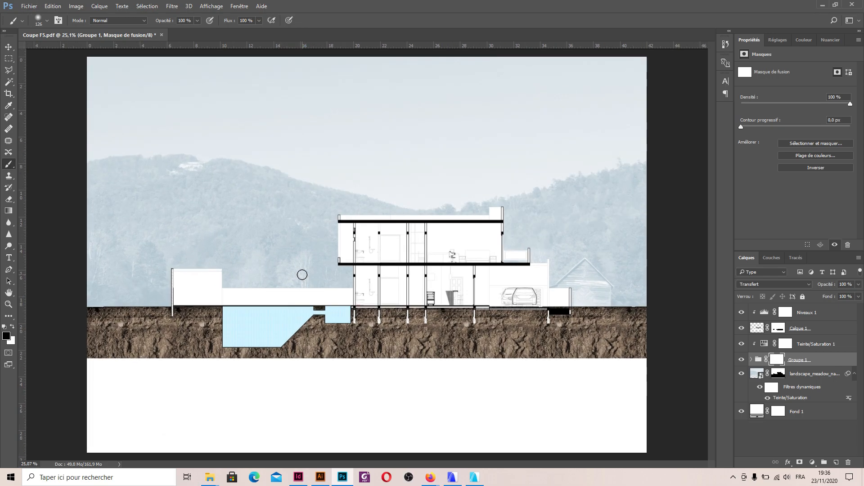
scroll(303, 275, "down", 2)
right_click(284, 319, "alt")
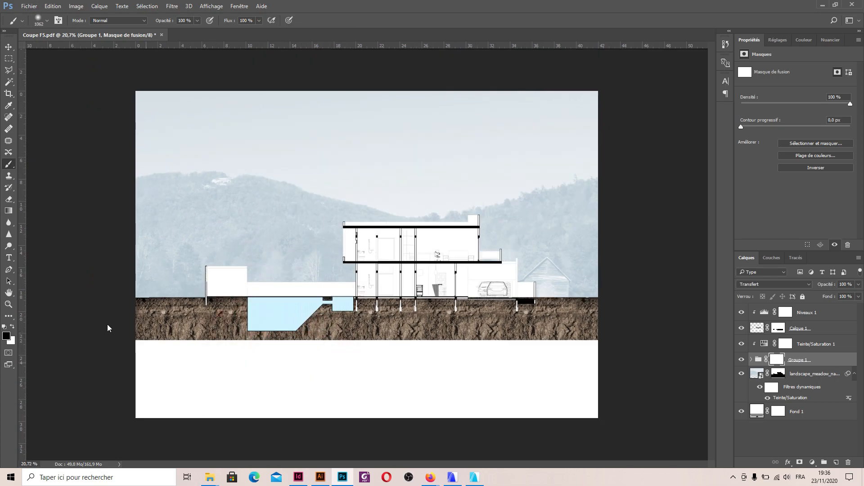
right_click(180, 375, "alt")
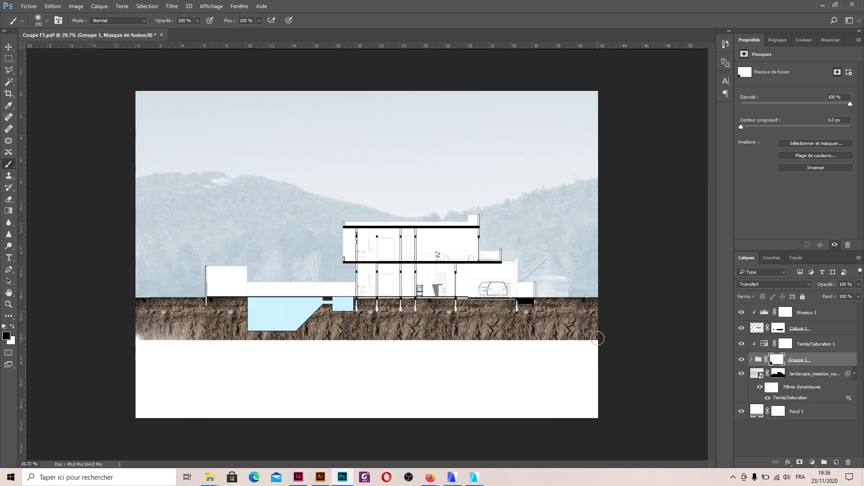
left_click(604, 339, "shift")
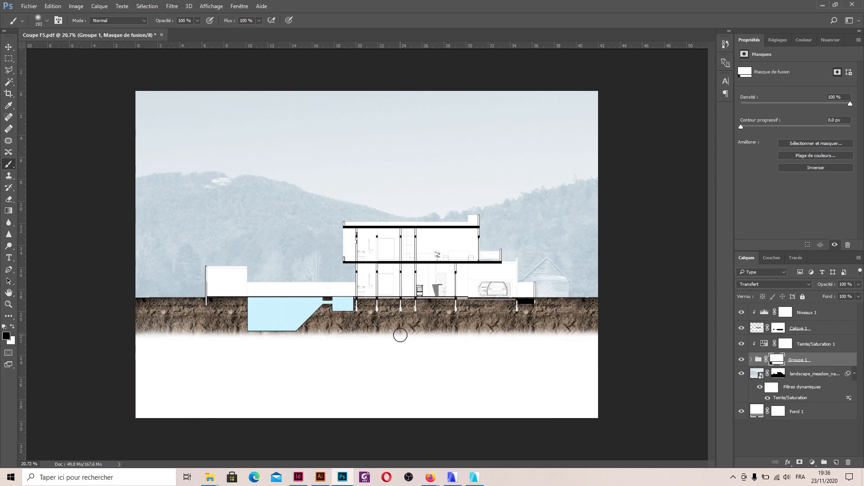
Enlarge the soft brush and paint black on Groupe 1's mask across the full width of the area below the soil.
right_click(200, 257, "alt")
right_click(362, 357, "alt")
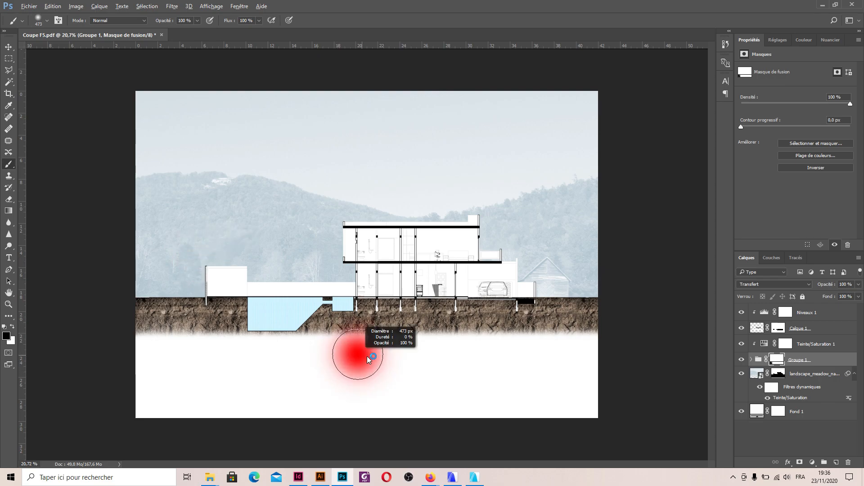
left_click(310, 334)
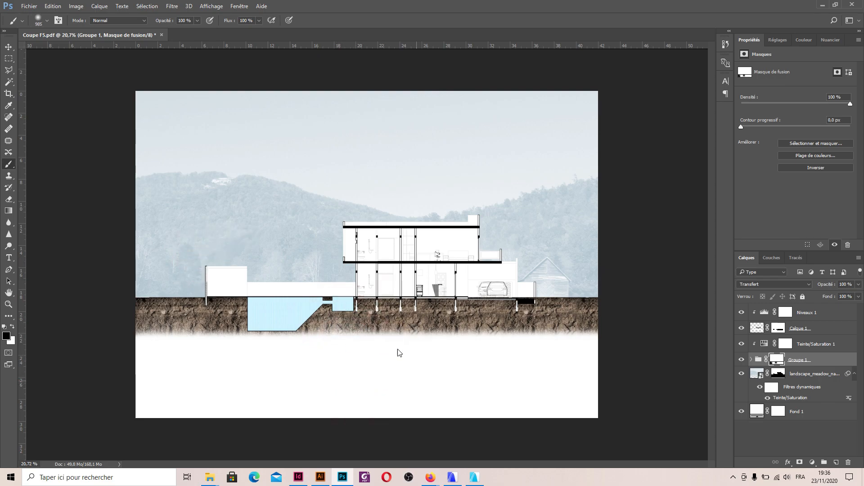
left_click(390, 349)
left_click(549, 348)
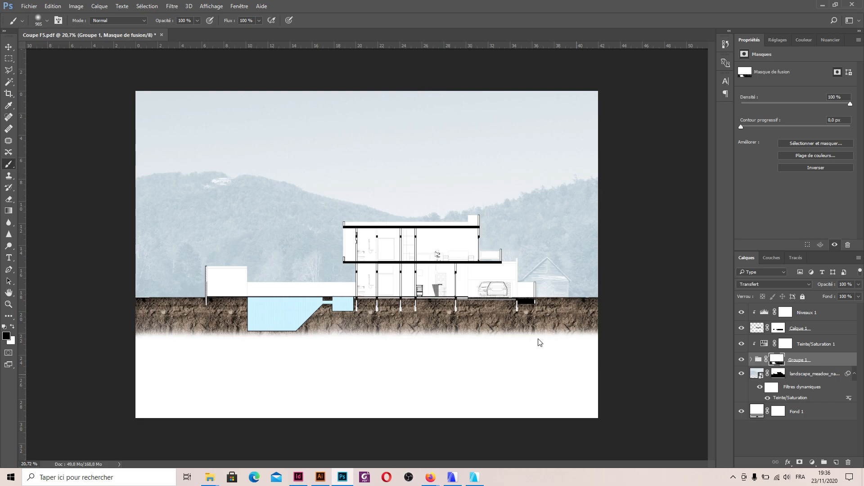
left_click(74, 348)
left_click(237, 350)
left_click(321, 350)
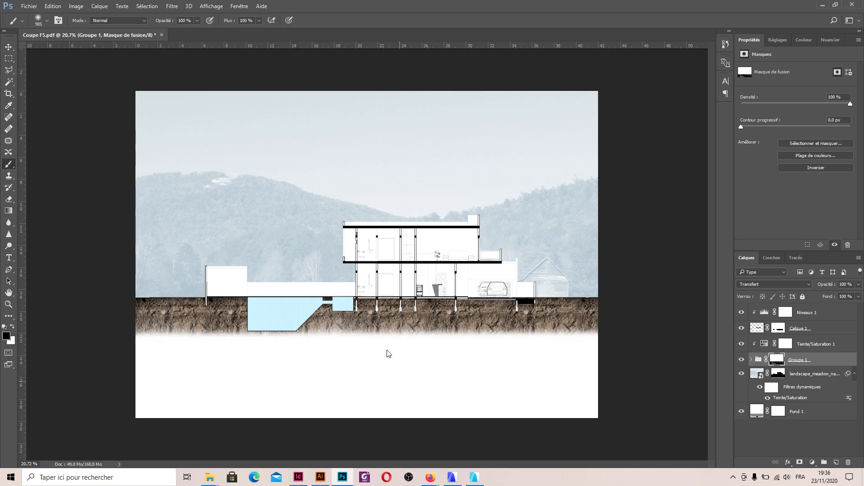
left_click(549, 349)
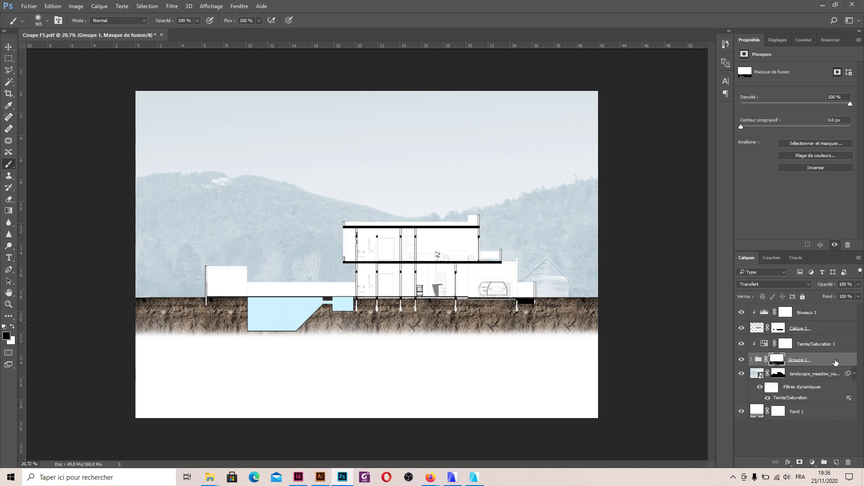
Create a new empty layer above Teinte/Saturation 1 and clip it to Groupe 1.
left_click(818, 345)
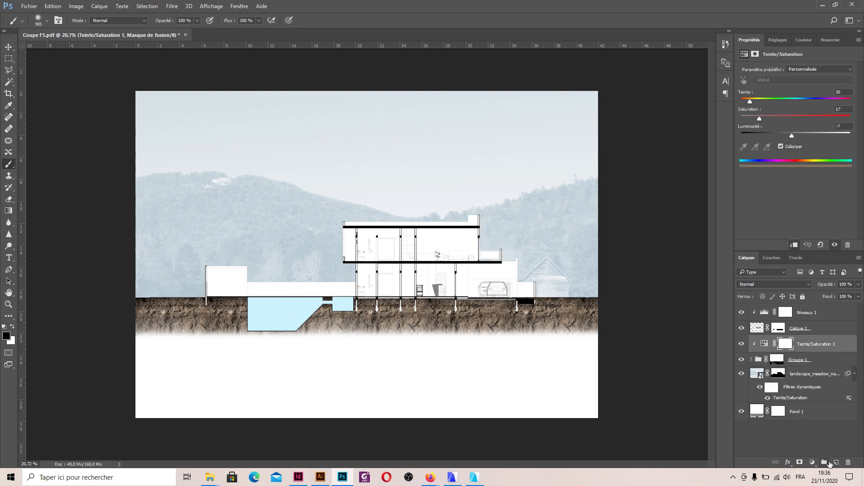
left_click(836, 462)
left_click(778, 345, "alt")
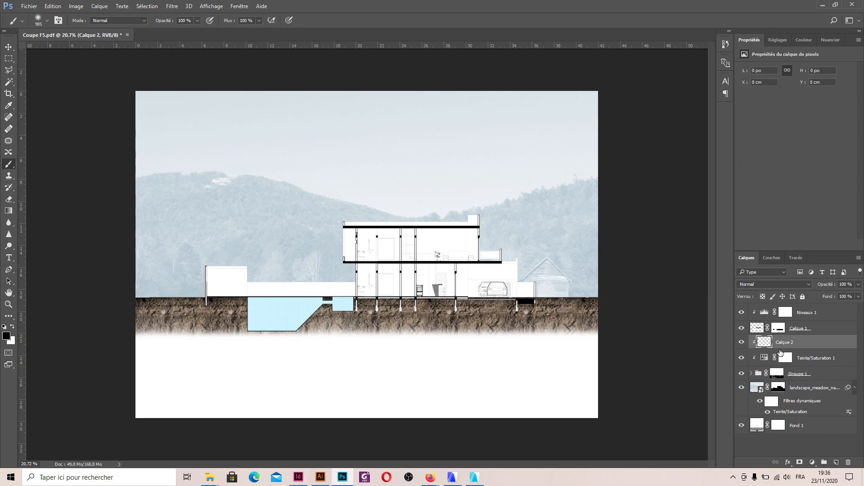
Set the soft brush to 299 px and paint a straight black stroke on Calque 2 along the full width of the ground line.
left_click_drag(514, 278, 481, 283, "alt")
mouse_move(557, 283)
left_mouse_down()
mouse_move(606, 288)
mouse_move(493, 288)
mouse_move(591, 289)
left_mouse_up()
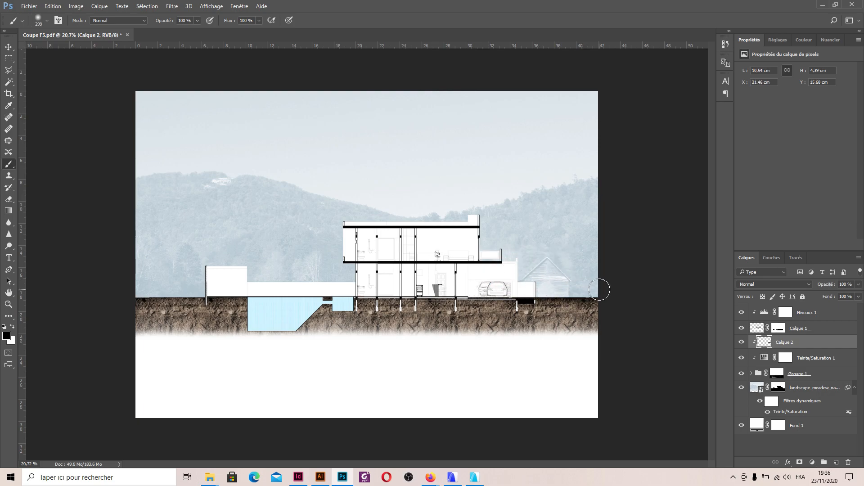
left_click(138, 290, "shift")
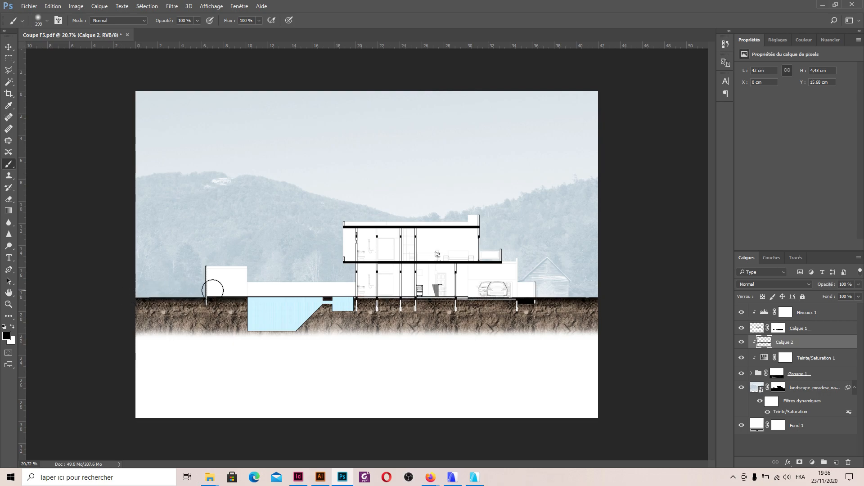
Enlarge the brush to 728 px, paint a broader straight black stroke across the ground on Calque 2, and compare with the layer hidden and shown.
scroll(484, 291, "up", 3)
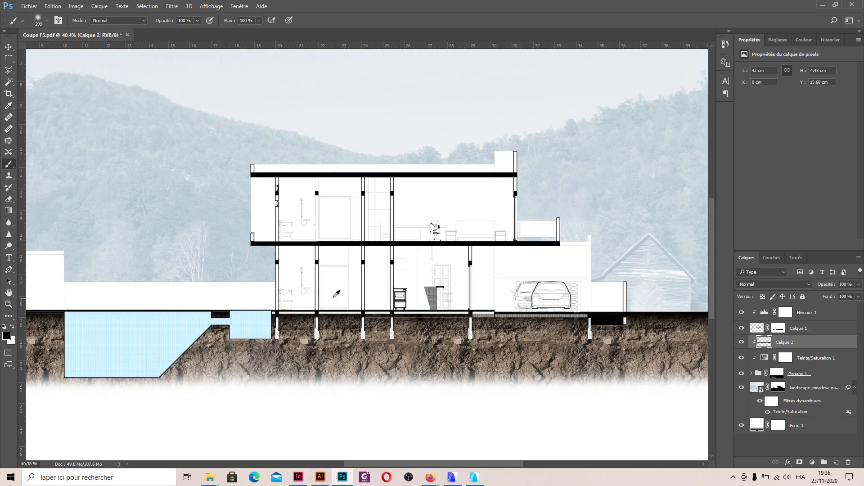
scroll(341, 294, "down", 2)
scroll(621, 307, "up", 4)
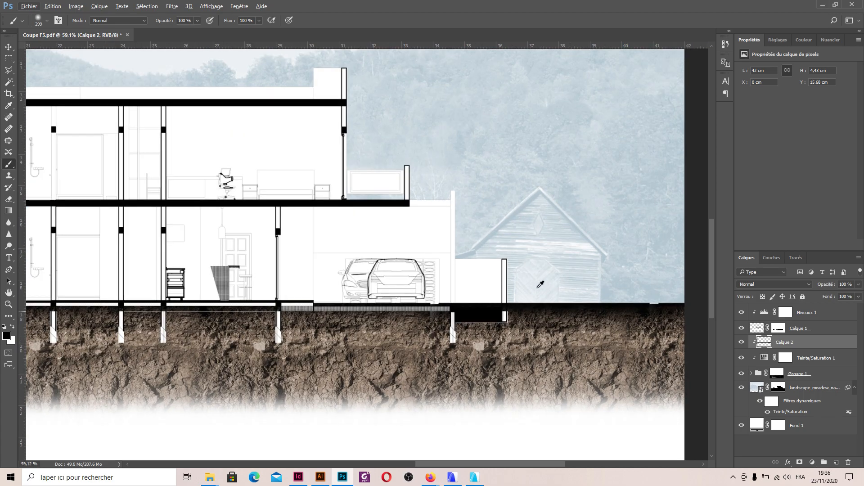
scroll(538, 301, "down", 3)
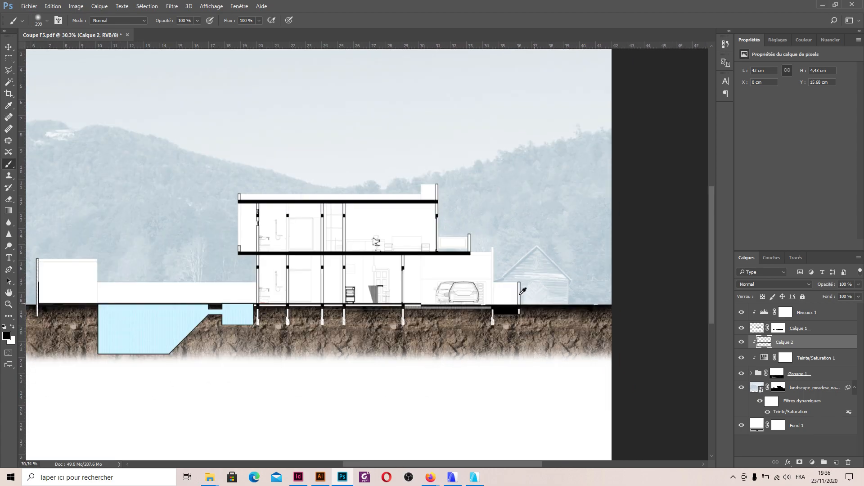
scroll(536, 265, "down", 2)
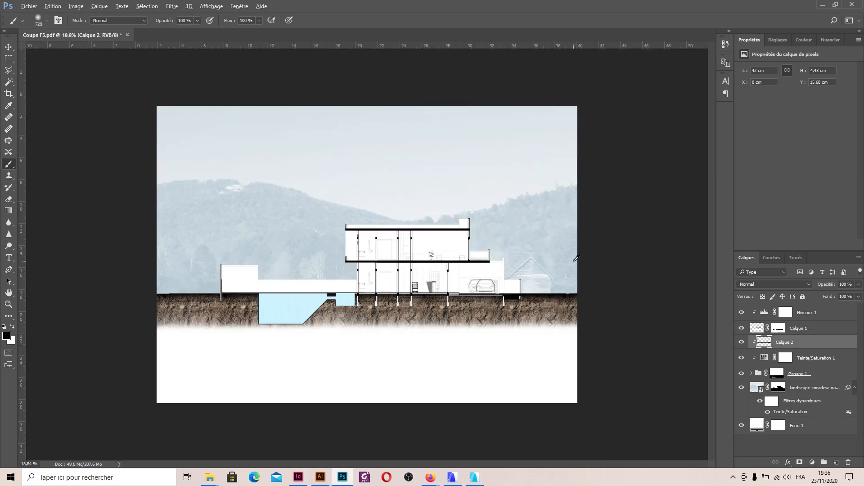
left_click(144, 265, "shift")
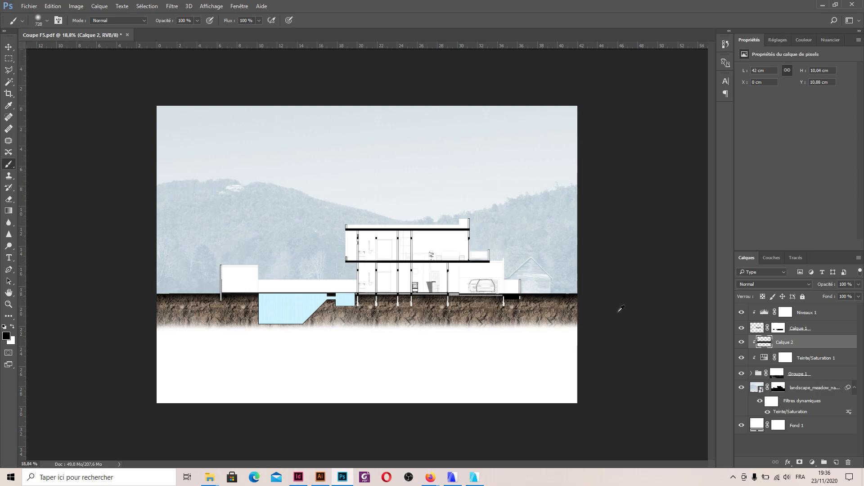
left_click(742, 342)
left_click(742, 343)
left_click(742, 342)
left_click(741, 343)
Enlarge the soft brush to 1514 px and paint a very broad black stroke over the soil's upper edge on Calque 2.
left_click(808, 376)
left_click_drag(831, 286, 833, 288)
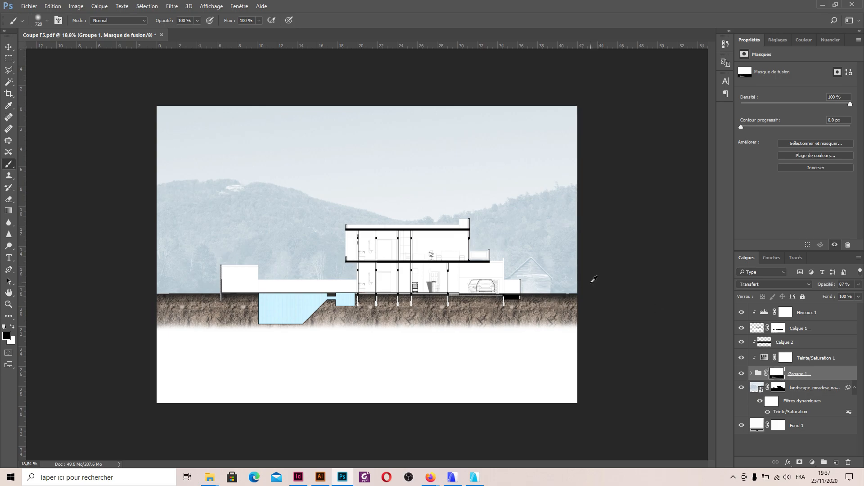
left_click_drag(563, 290, 599, 299)
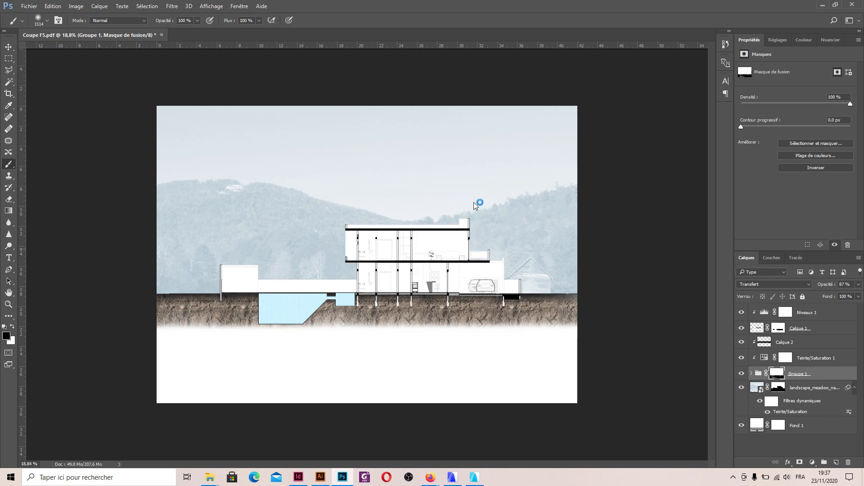
left_click(765, 343)
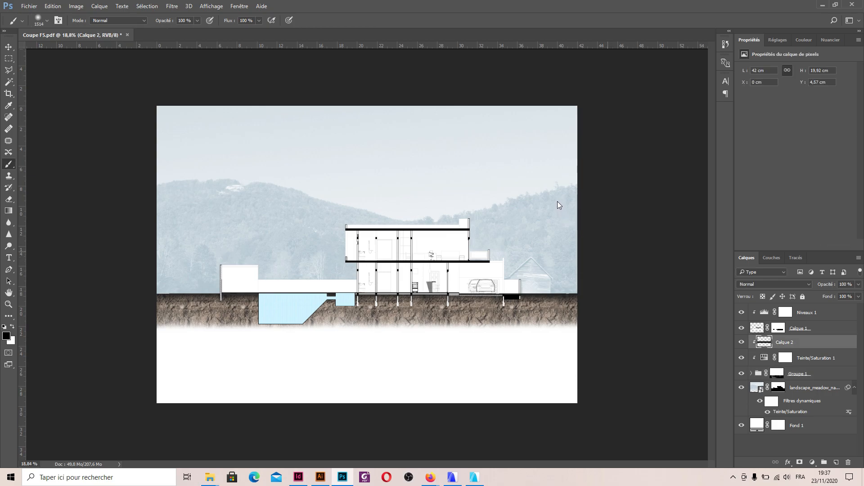
Try extra 1514 px straight black strokes across the soil on Calque 2, compare with the layer hidden, and undo them.
left_click(91, 198, "shift")
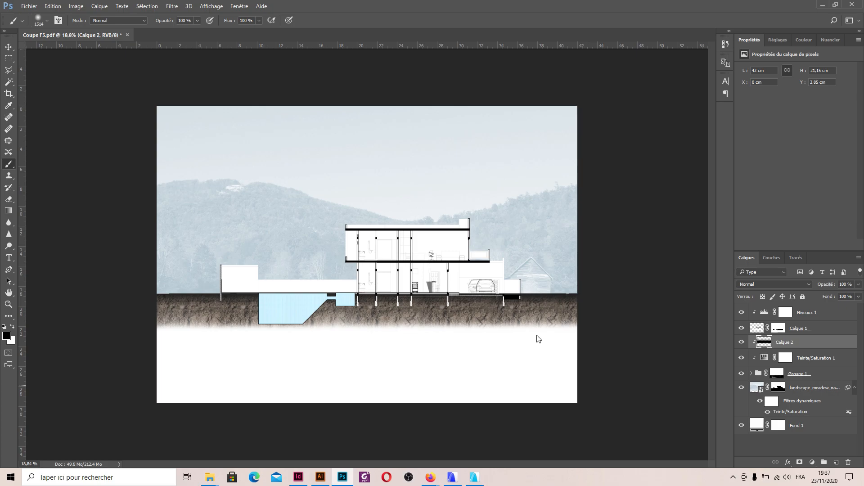
left_click(741, 345)
left_click(740, 345)
key("ctrl+z")
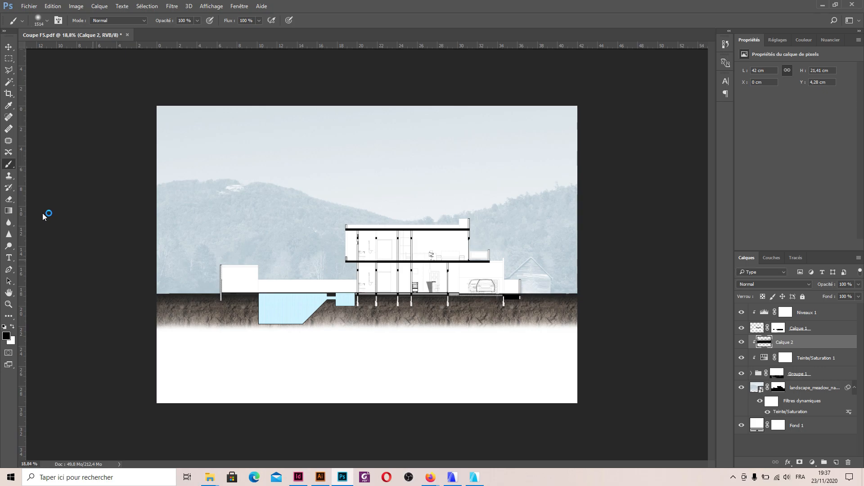
key("ctrl+z")
Lower the brush opacity to 56% and reduce the brush size to 300 px.
left_click(198, 21)
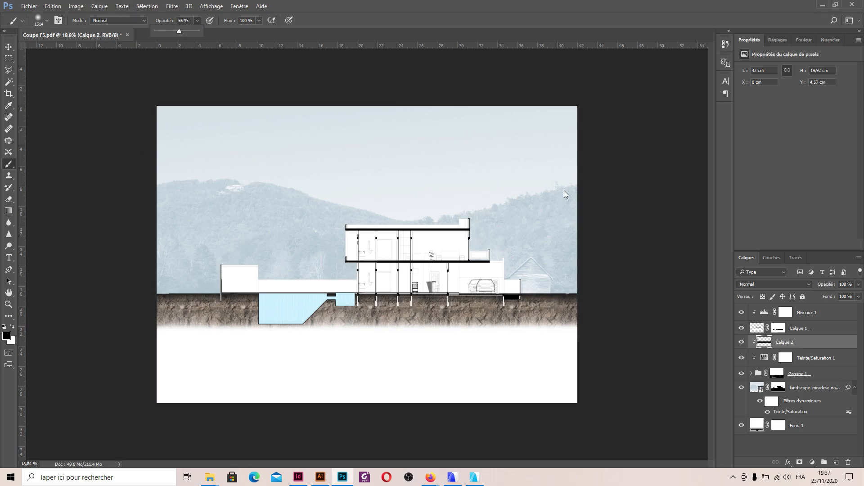
left_click_drag(512, 255, 488, 257)
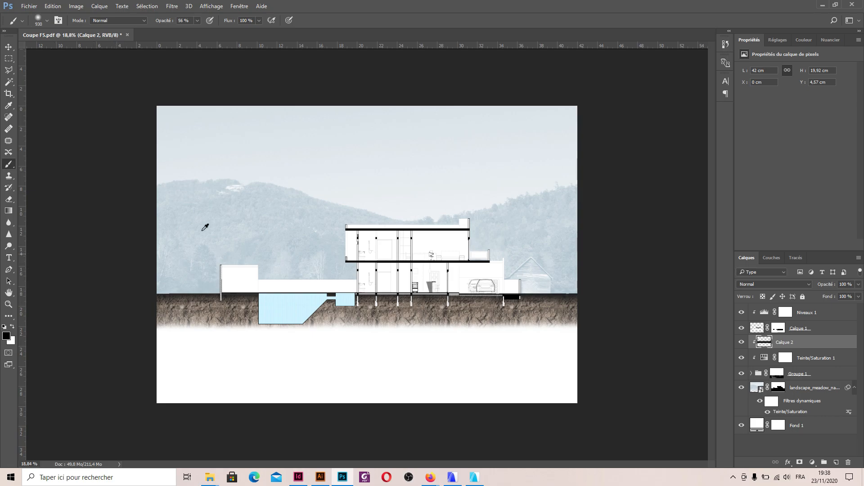
scroll(404, 263, "up", 8)
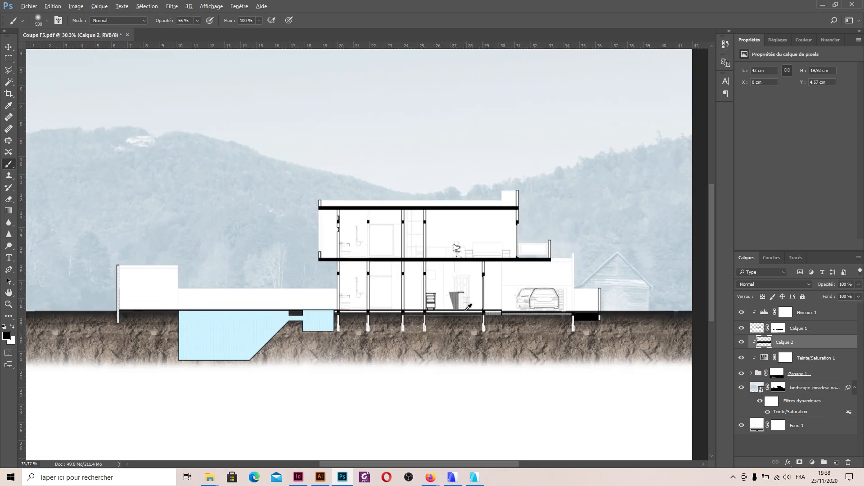
left_click_drag(468, 313, 346, 323)
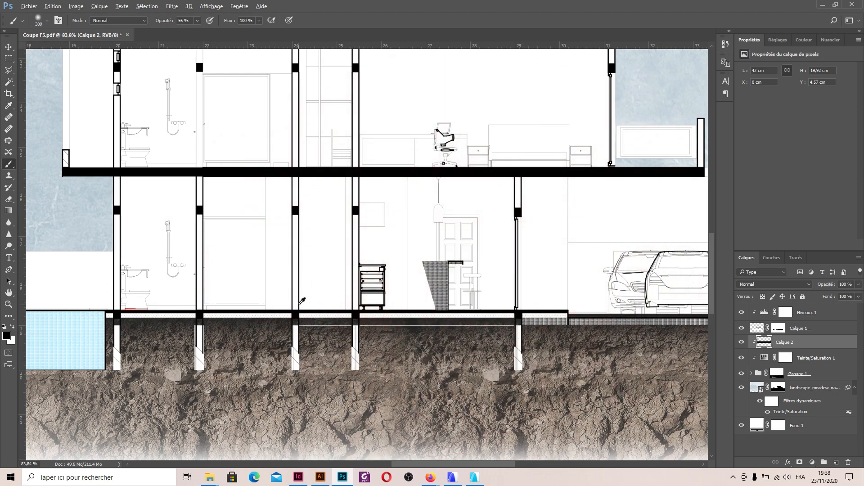
Examine the soil shading along the ground line, under the building and around the pool, both up close and in the whole section.
scroll(301, 299, "down", 5)
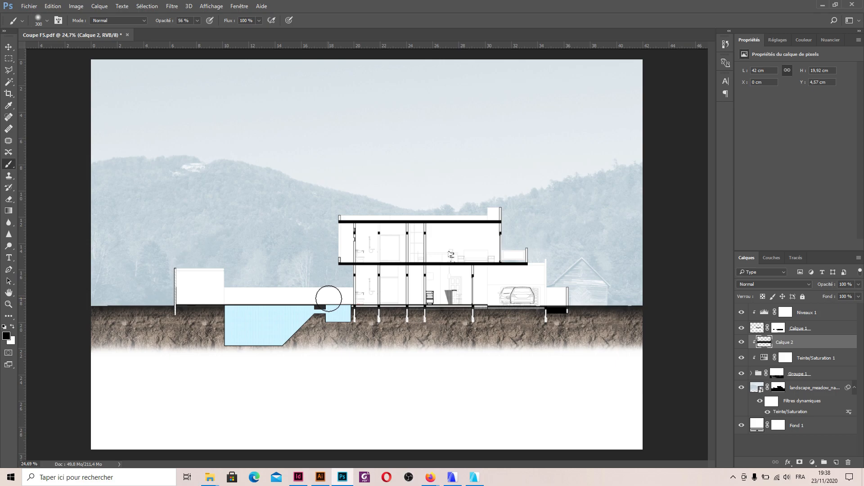
scroll(372, 339, "down", 1)
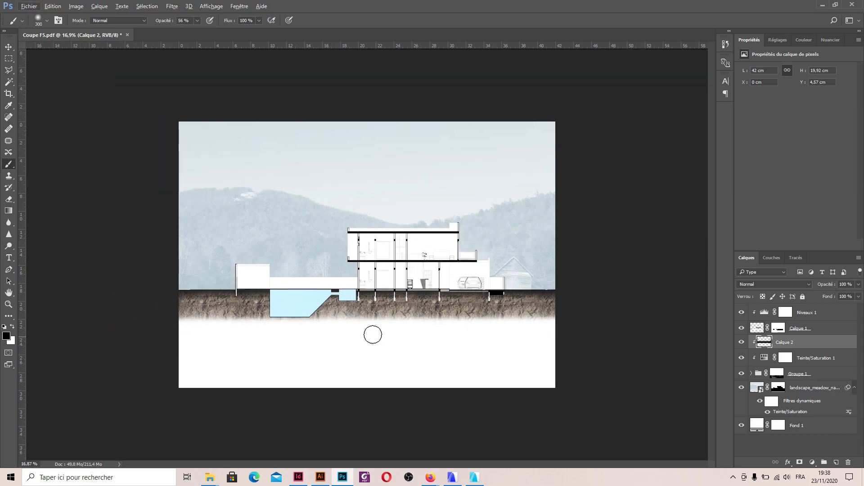
scroll(284, 277, "up", 4)
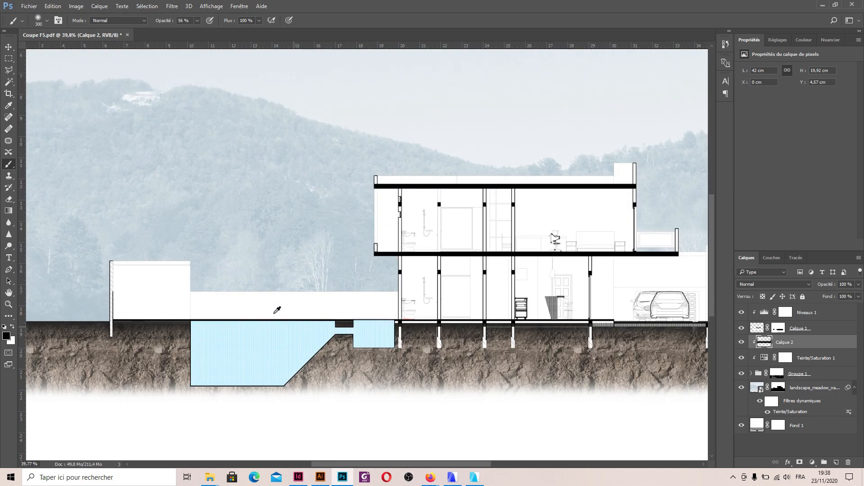
scroll(277, 309, "down", 3)
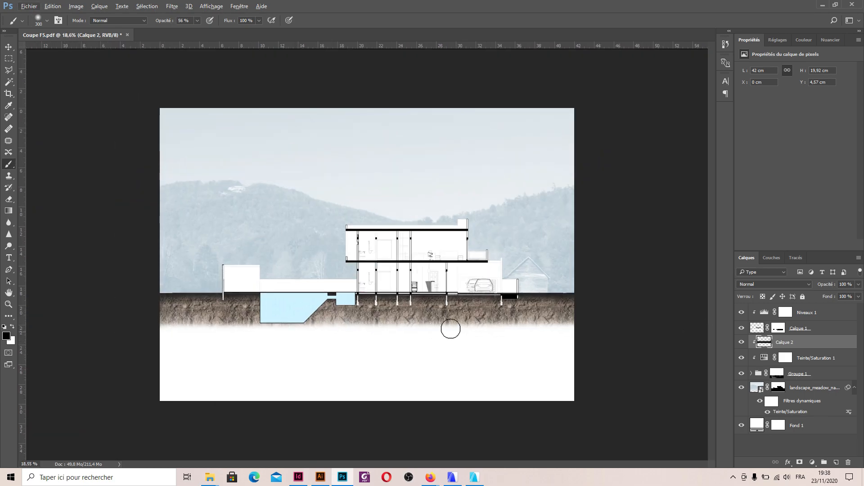
scroll(438, 330, "up", 5)
scroll(423, 306, "down", 2)
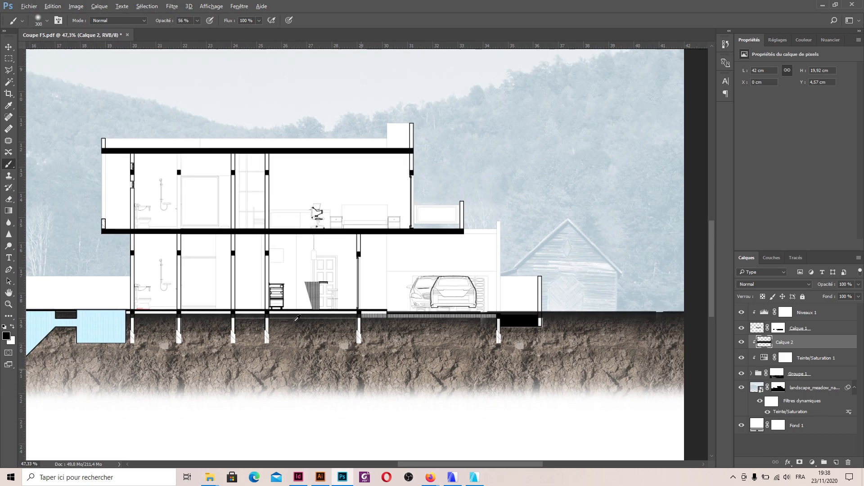
scroll(445, 308, "up", 4)
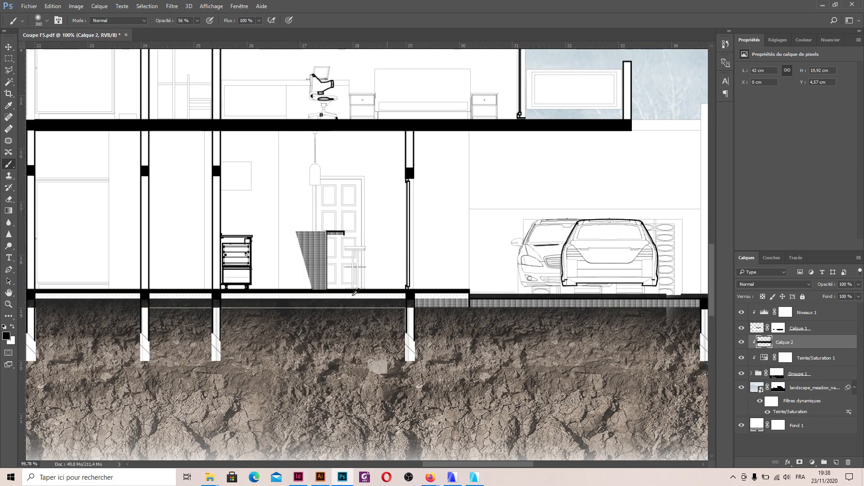
scroll(431, 336, "down", 2)
scroll(453, 349, "down", 4)
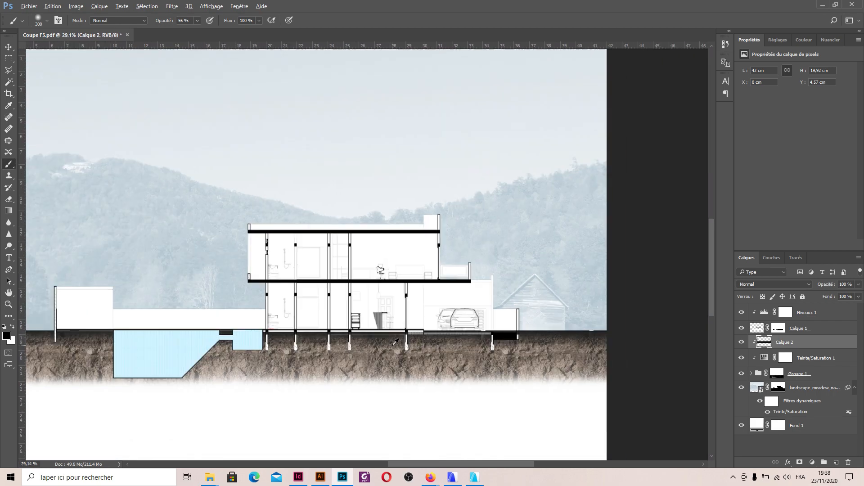
scroll(352, 325, "down", 2)
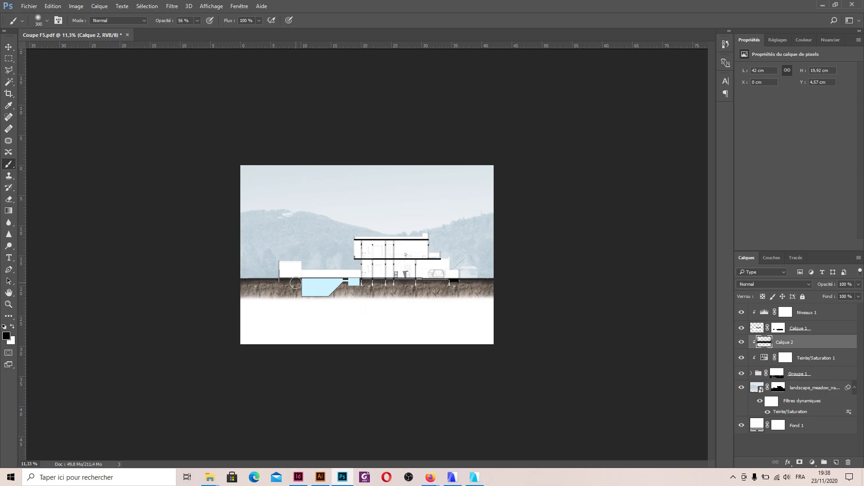
scroll(366, 254, "up", 2)
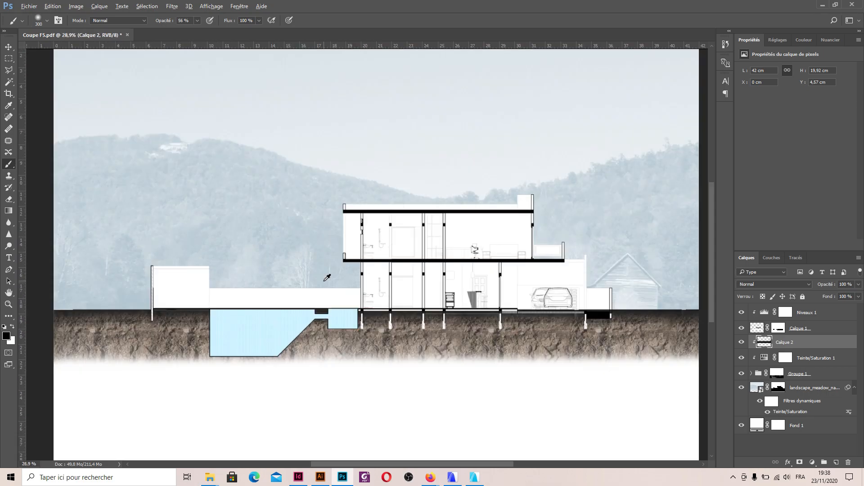